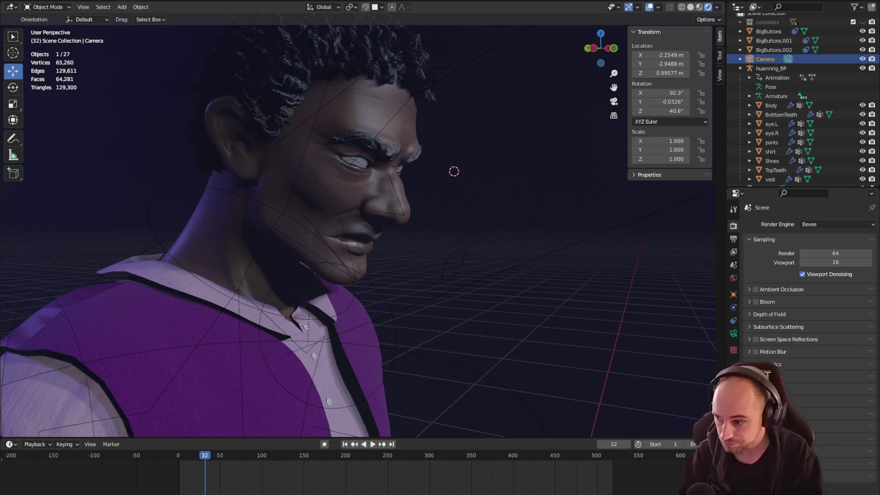
Select the character's armature and examine its control bones across the torso, arms, hands and legs
{"action": "left_click", "coordinate": [287, 208]}
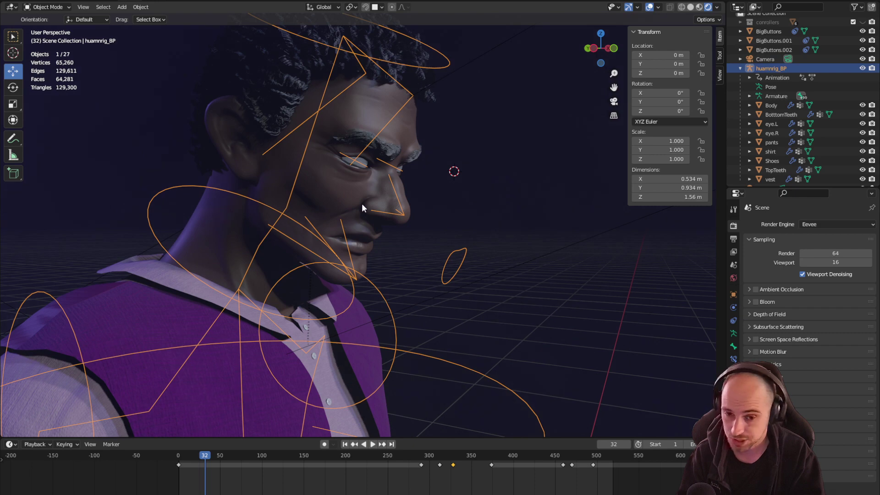
{"action": "scroll", "coordinate": [369, 226], "scroll_direction": "down", "scroll_amount": 6}
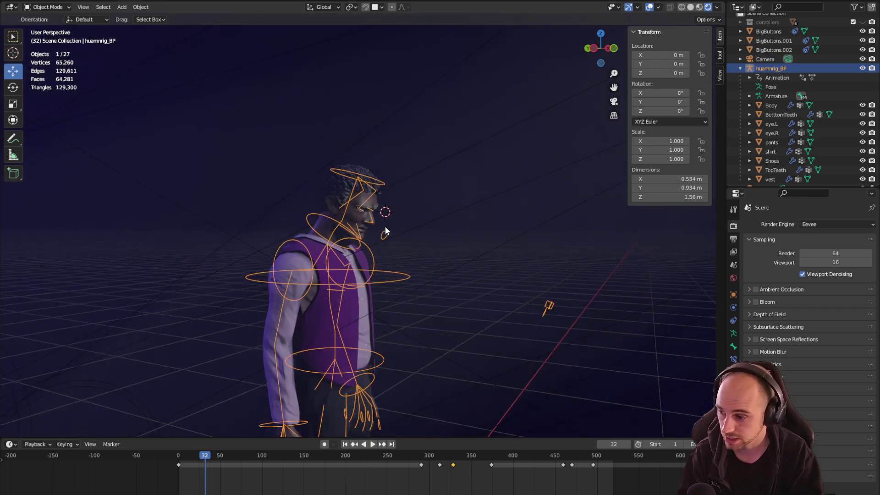
{"action": "scroll", "coordinate": [400, 233], "scroll_direction": "up", "scroll_amount": 2}
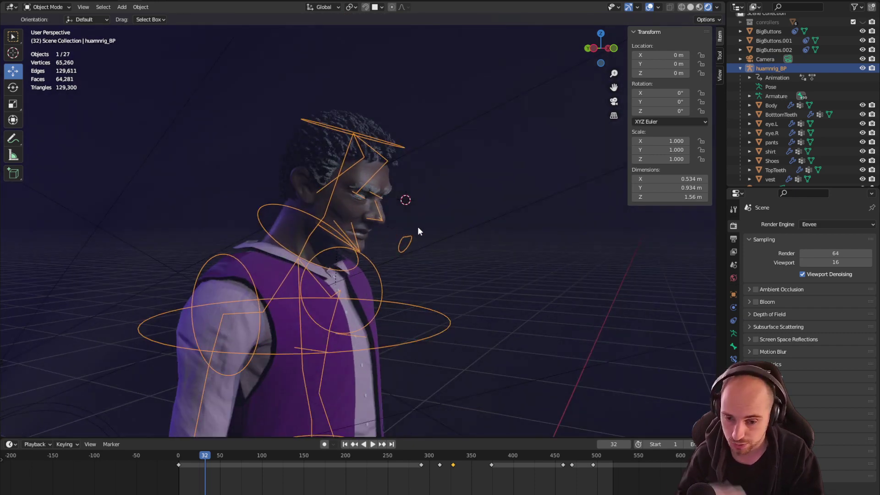
{"action": "middle_click_drag", "start_coordinate": [442, 235], "coordinate": [371, 248]}
{"action": "scroll", "coordinate": [451, 186], "scroll_direction": "up", "scroll_amount": 4}
{"action": "scroll", "coordinate": [480, 168], "scroll_direction": "up", "scroll_amount": 2}
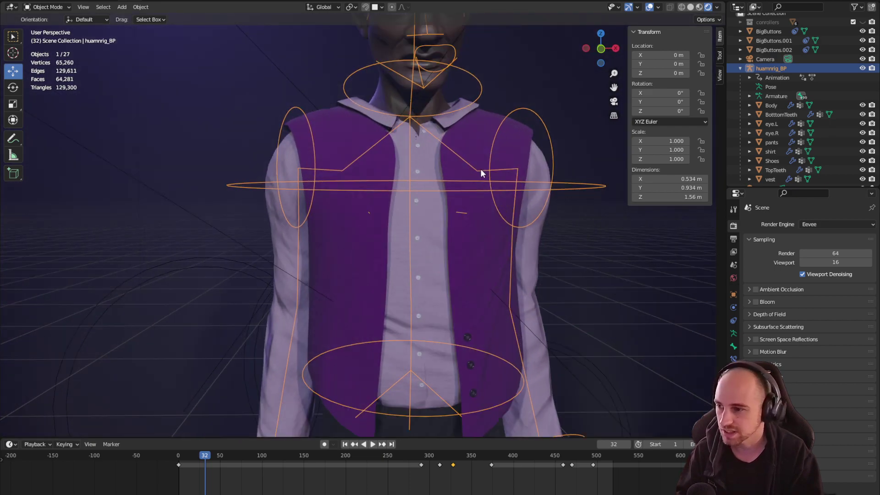
{"action": "scroll", "coordinate": [480, 169], "scroll_direction": "down", "scroll_amount": 1}
{"action": "middle_click_drag", "start_coordinate": [480, 169], "coordinate": [310, 337]}
{"action": "scroll", "coordinate": [518, 181], "scroll_direction": "down", "scroll_amount": 2}
{"action": "scroll", "coordinate": [486, 136], "scroll_direction": "up", "scroll_amount": 2}
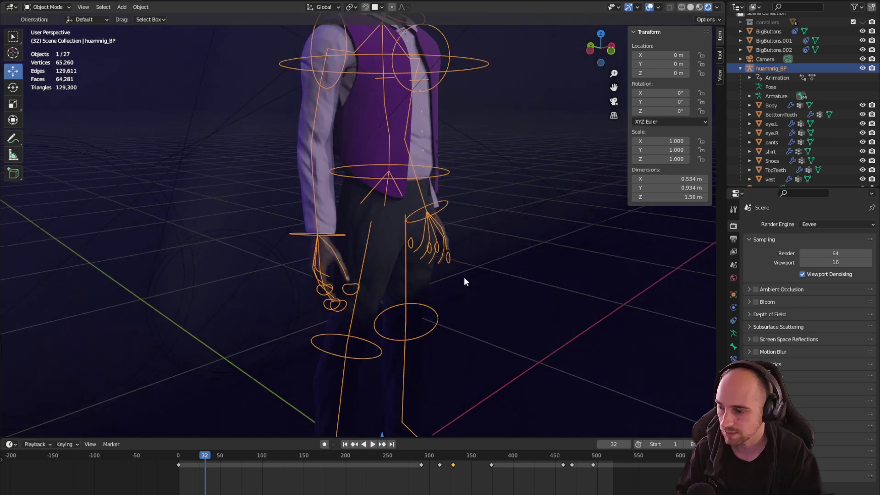
{"action": "middle_click_drag", "start_coordinate": [464, 277], "coordinate": [420, 193]}
{"action": "scroll", "coordinate": [420, 193], "scroll_direction": "up", "scroll_amount": 2}
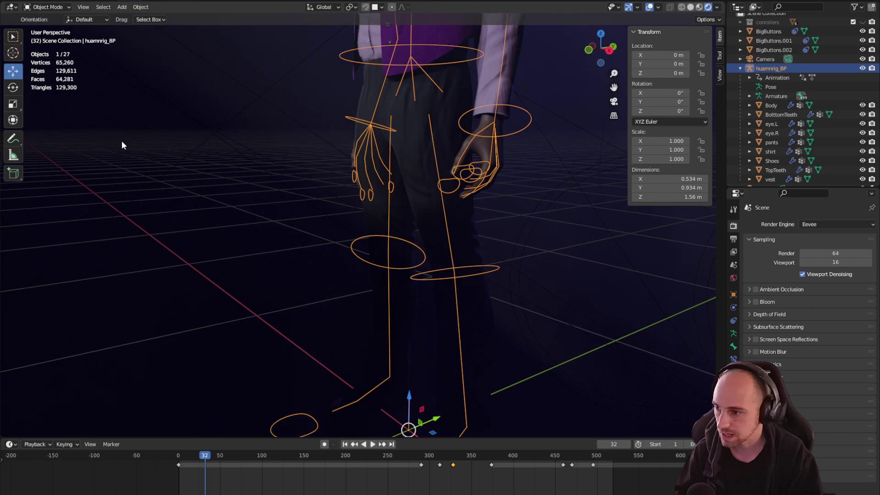
{"action": "middle_click_drag", "start_coordinate": [122, 143], "coordinate": [295, 294]}
{"action": "scroll", "coordinate": [400, 249], "scroll_direction": "up", "scroll_amount": 2}
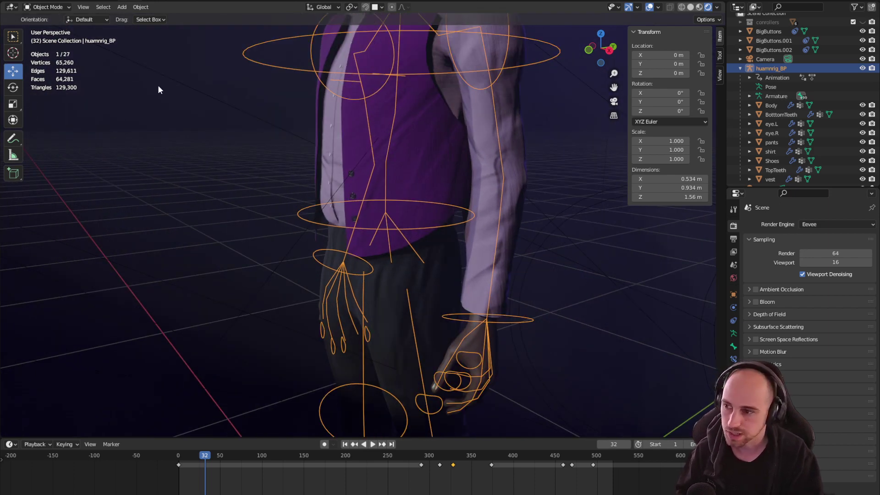
{"action": "middle_click_drag", "start_coordinate": [329, 193], "coordinate": [579, 384]}
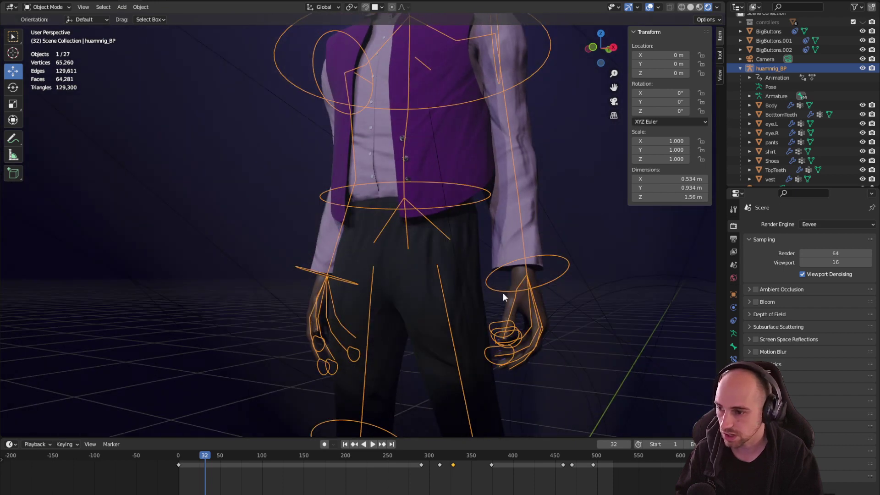
Examine the armature's eye targets, jaw control and facial bones around the head from the front and side
{"action": "middle_click_drag", "start_coordinate": [378, 131], "coordinate": [288, 197]}
{"action": "scroll", "coordinate": [395, 183], "scroll_direction": "down", "scroll_amount": 3}
{"action": "scroll", "coordinate": [396, 175], "scroll_direction": "up", "scroll_amount": 4}
{"action": "scroll", "coordinate": [396, 175], "scroll_direction": "down", "scroll_amount": 4}
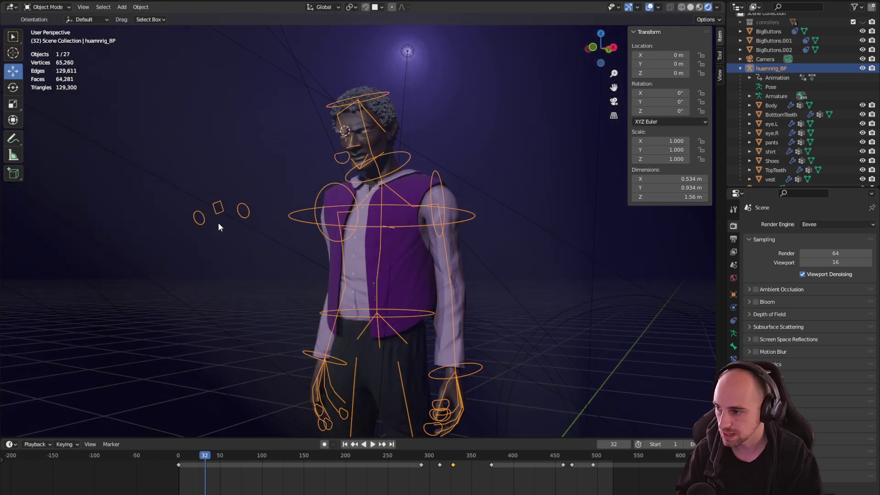
{"action": "scroll", "coordinate": [229, 174], "scroll_direction": "up", "scroll_amount": 3}
{"action": "middle_click_drag", "start_coordinate": [269, 159], "coordinate": [285, 244]}
{"action": "scroll", "coordinate": [320, 237], "scroll_direction": "up", "scroll_amount": 4}
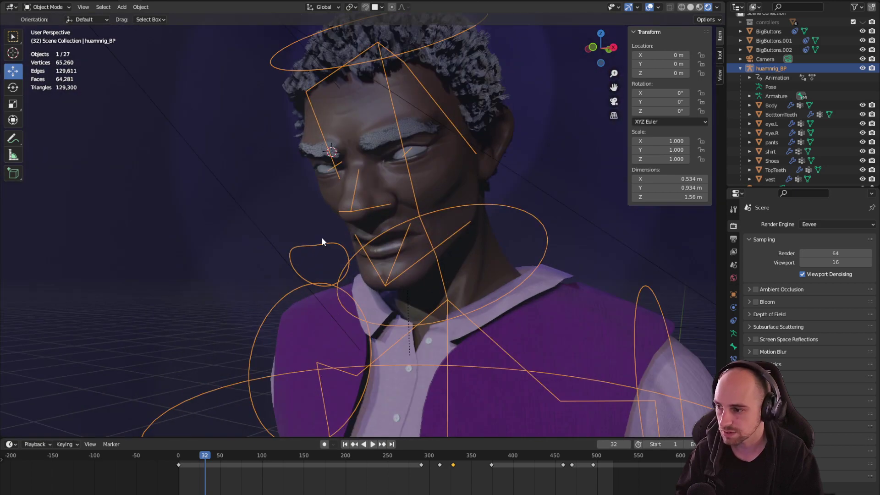
{"action": "scroll", "coordinate": [336, 233], "scroll_direction": "down", "scroll_amount": 4}
{"action": "middle_click_drag", "start_coordinate": [395, 230], "coordinate": [433, 236]}
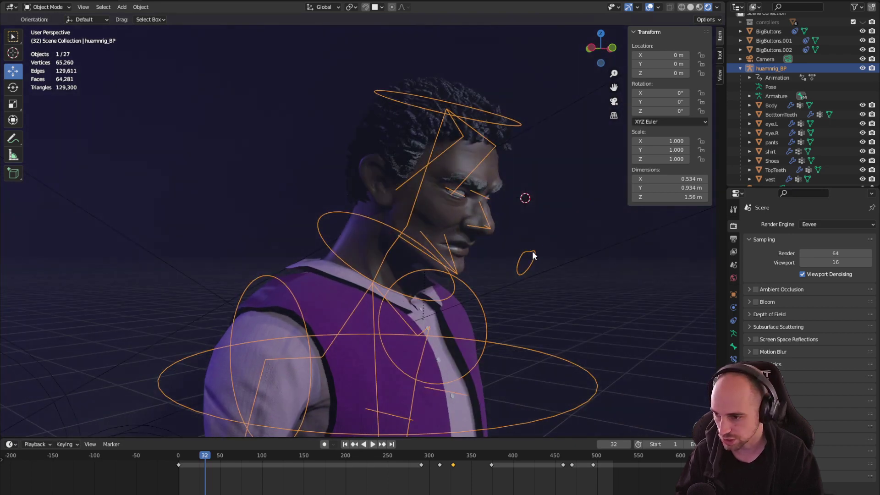
Enter Pose Mode and move the jaw control in front of the chin up by about 0.019 m to close the mouth
{"action": "left_click", "coordinate": [51, 8]}
{"action": "left_click", "coordinate": [49, 38]}
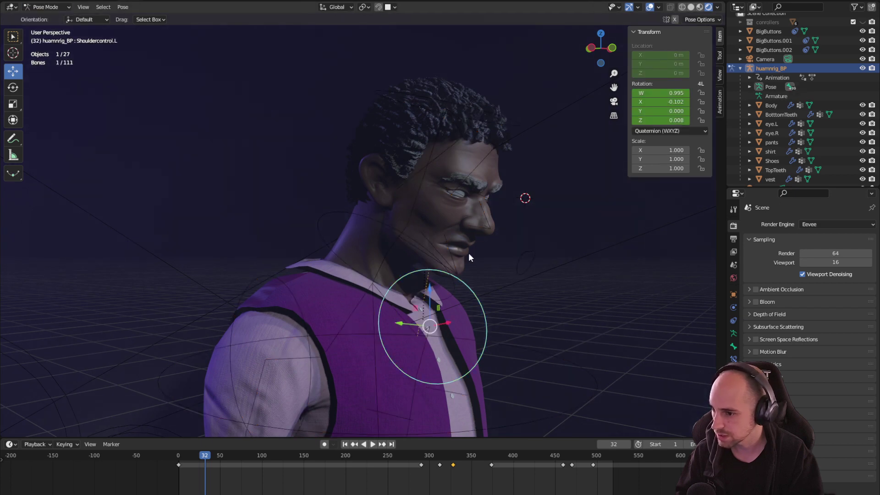
{"action": "left_click", "coordinate": [526, 253]}
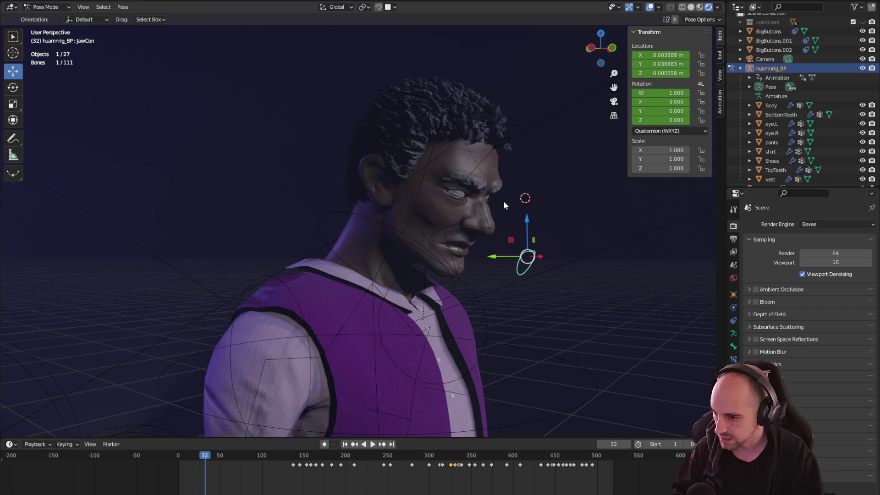
{"action": "key", "text": "g"}
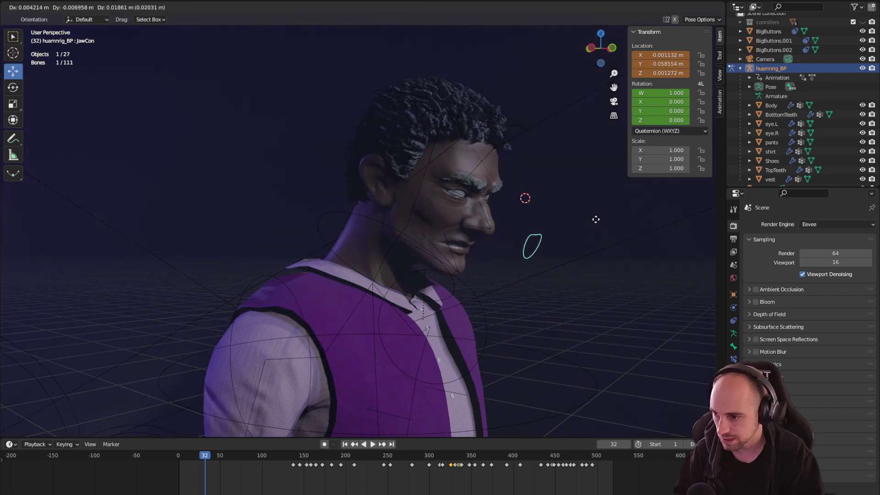
{"action": "left_click", "coordinate": [588, 215]}
{"action": "scroll", "coordinate": [598, 202], "scroll_direction": "up", "scroll_amount": 5}
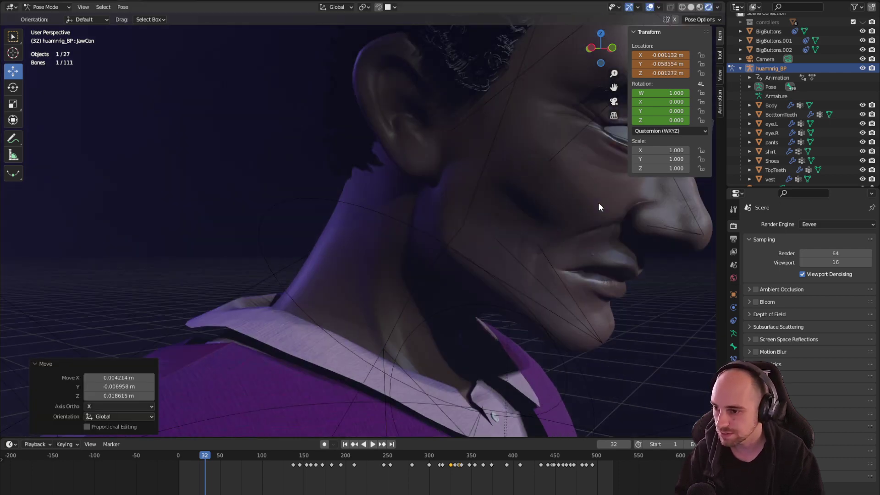
{"action": "middle_click_drag", "start_coordinate": [599, 205], "coordinate": [403, 230]}
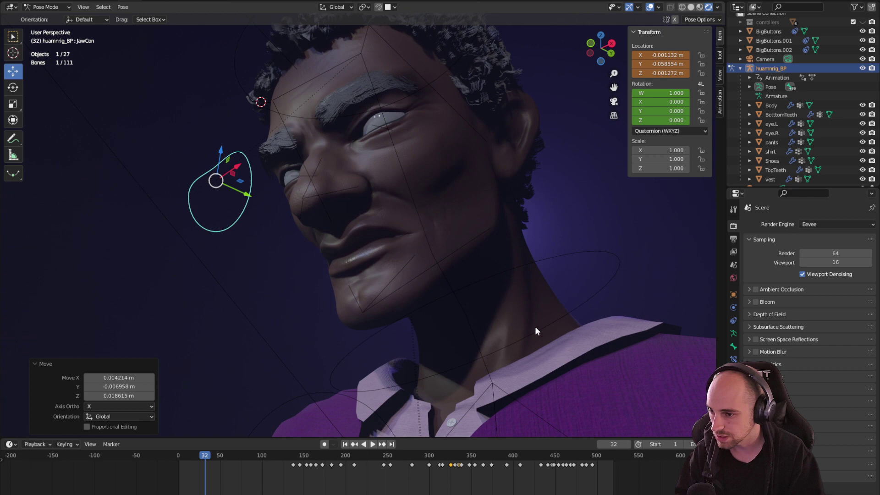
Inspect the neck control, the head bone and the central, left and right jaw bones by selecting each in turn
{"action": "left_click", "coordinate": [585, 251]}
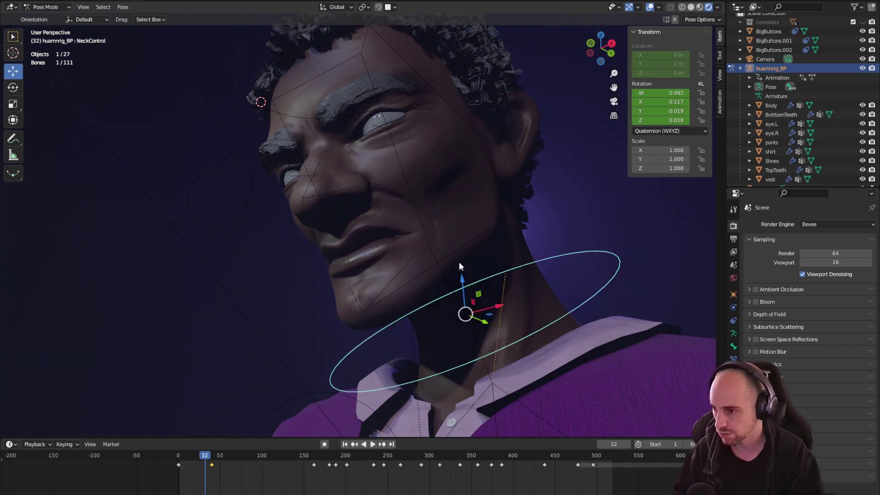
{"action": "middle_click_drag", "start_coordinate": [459, 266], "coordinate": [413, 299]}
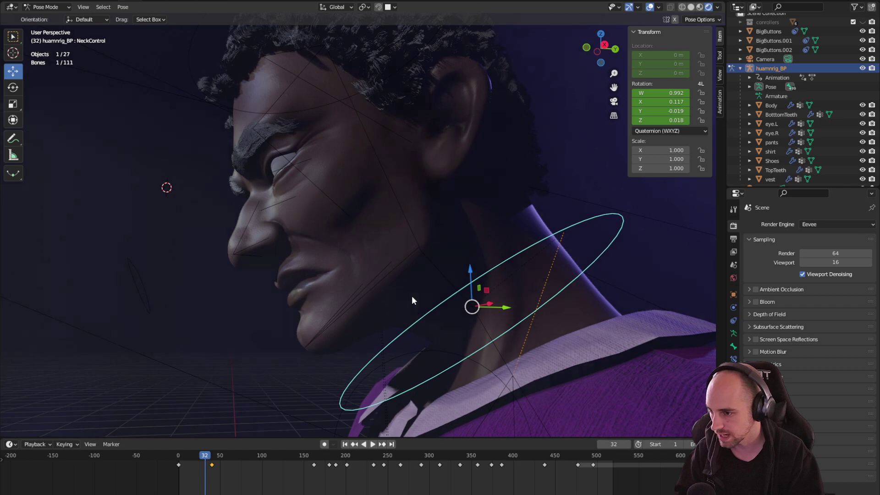
{"action": "left_click", "coordinate": [393, 177]}
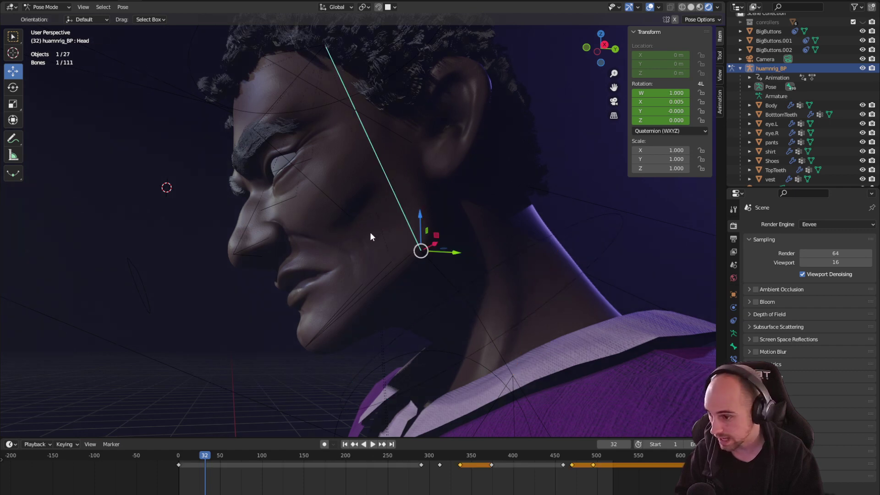
{"action": "left_click", "coordinate": [359, 289]}
{"action": "middle_click_drag", "start_coordinate": [358, 289], "coordinate": [417, 284]}
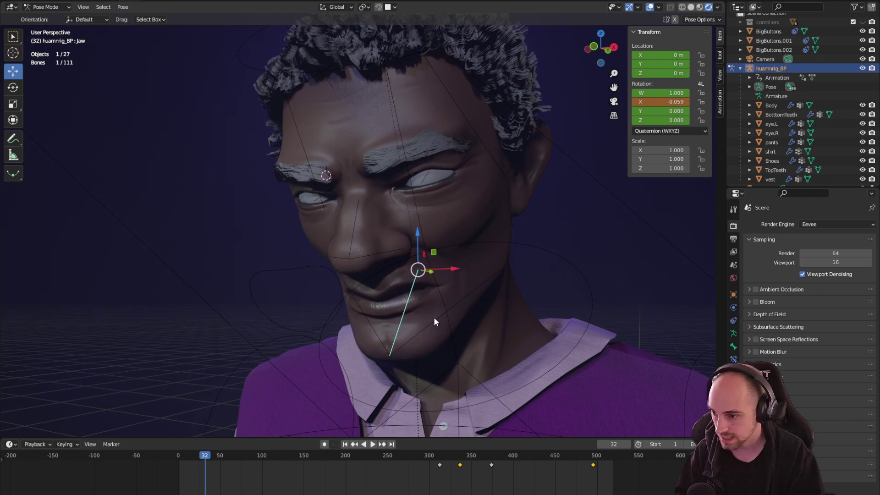
{"action": "left_click", "coordinate": [387, 326]}
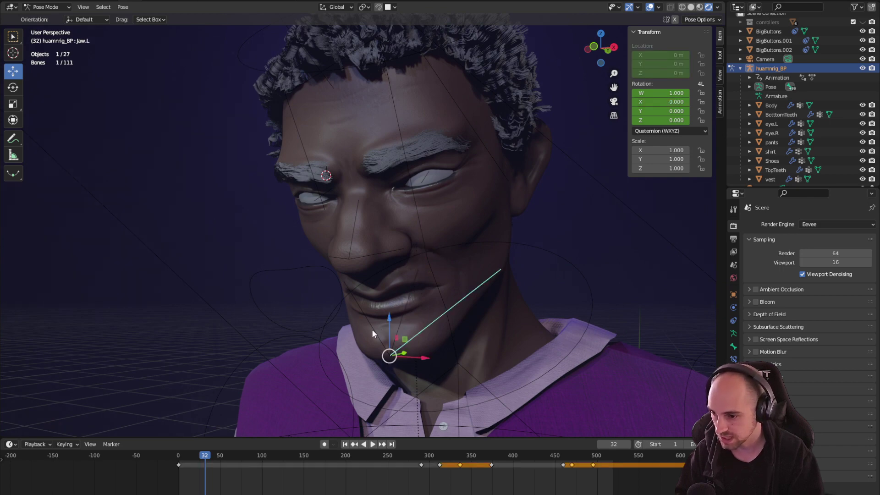
{"action": "left_click", "coordinate": [373, 330]}
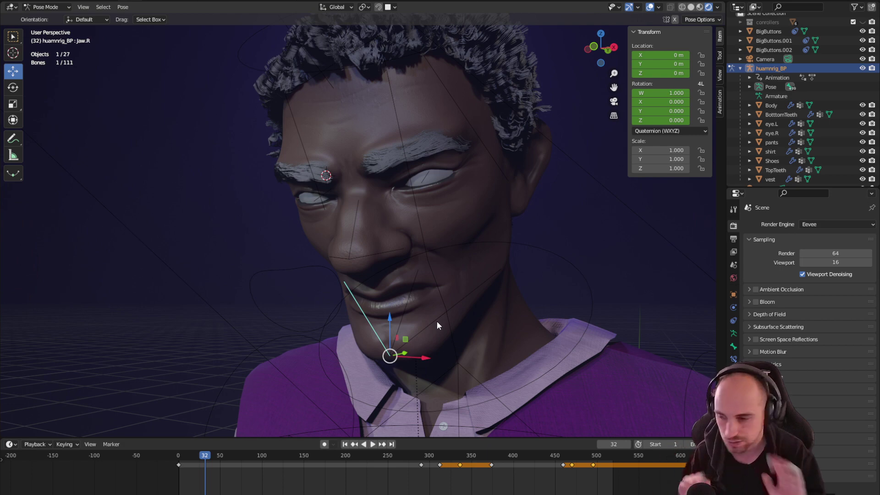
Inspect the nose, left nostril, right crown, right temple and left eyeball bones by selecting each in turn
{"action": "left_click", "coordinate": [354, 227]}
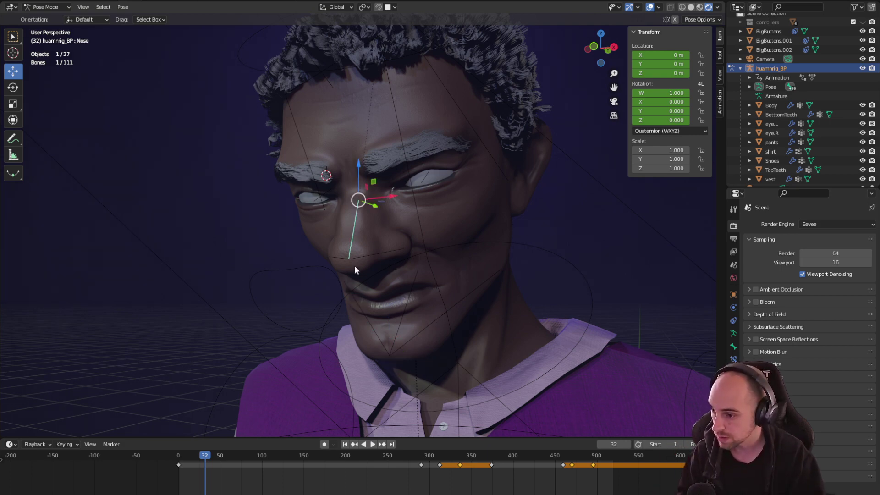
{"action": "left_click", "coordinate": [380, 253]}
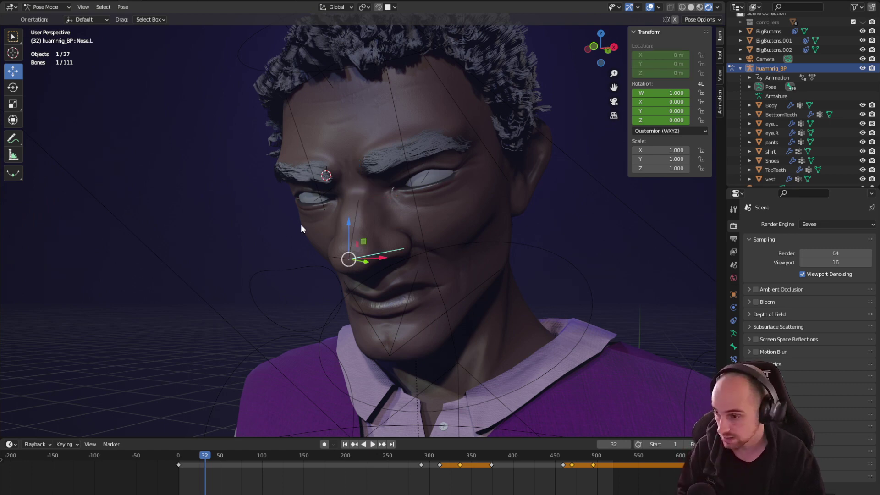
{"action": "middle_click_drag", "start_coordinate": [300, 224], "coordinate": [395, 227]}
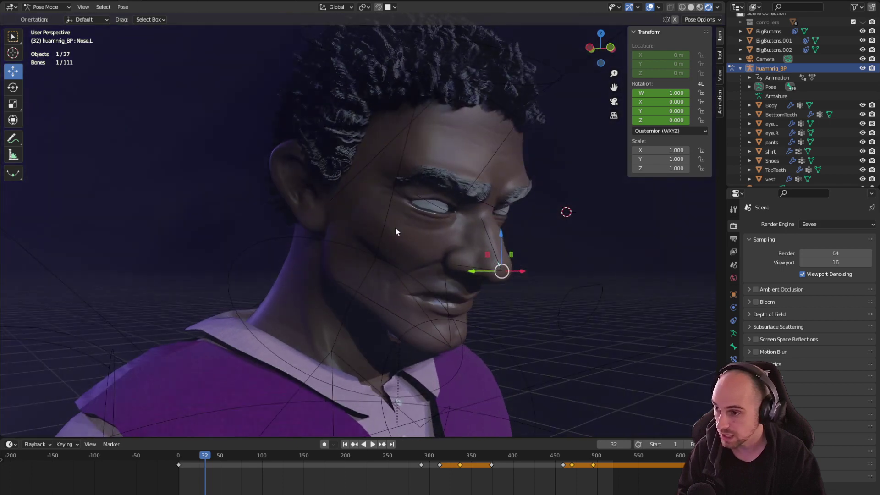
{"action": "left_click", "coordinate": [441, 90]}
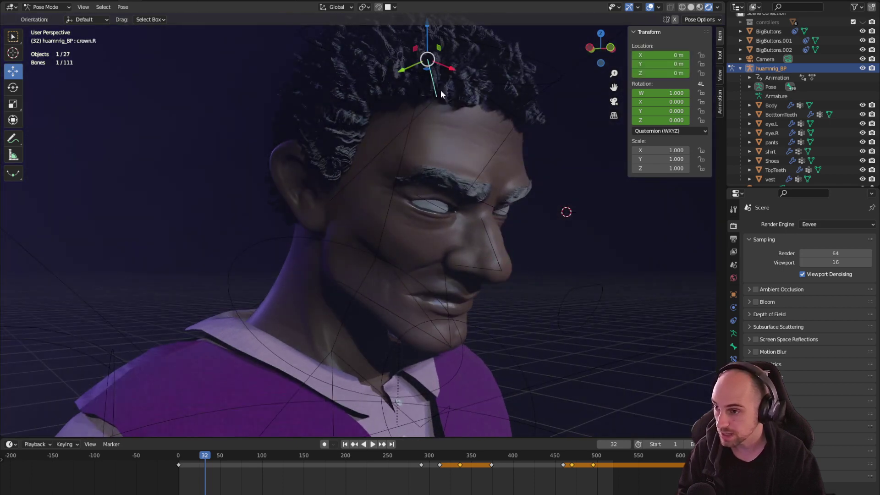
{"action": "left_click", "coordinate": [415, 120]}
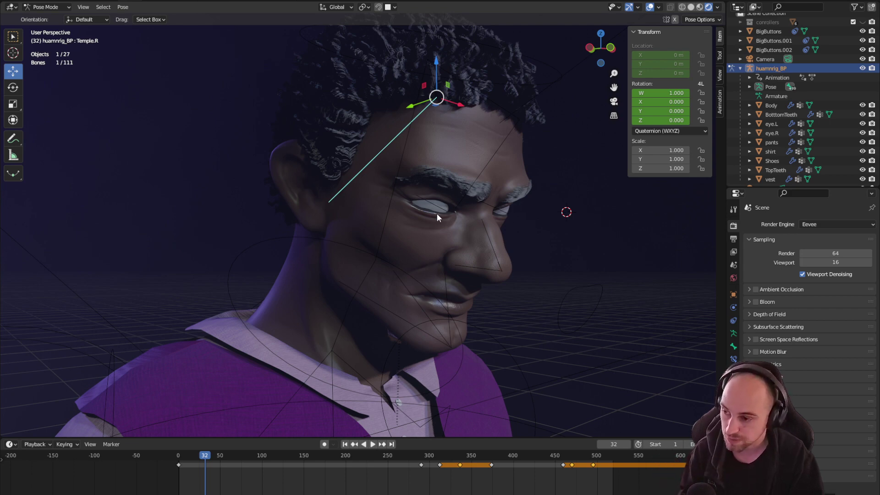
{"action": "left_click", "coordinate": [487, 209]}
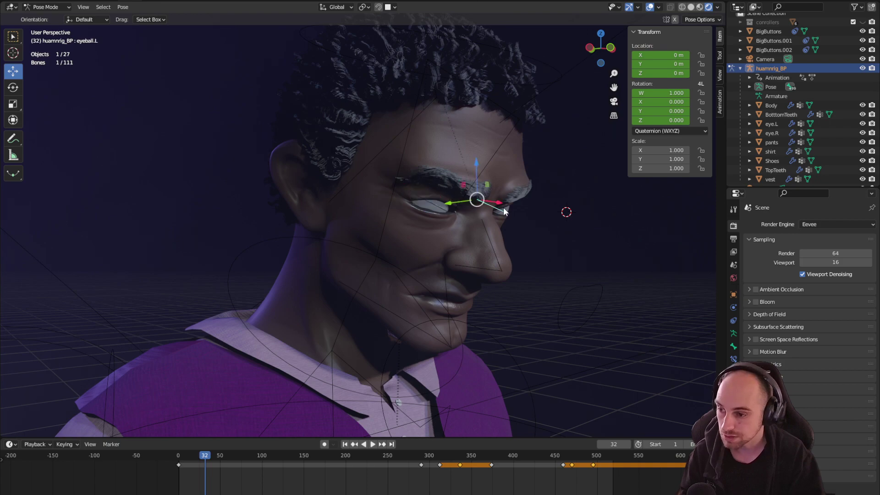
{"action": "middle_click_drag", "start_coordinate": [545, 201], "coordinate": [490, 219]}
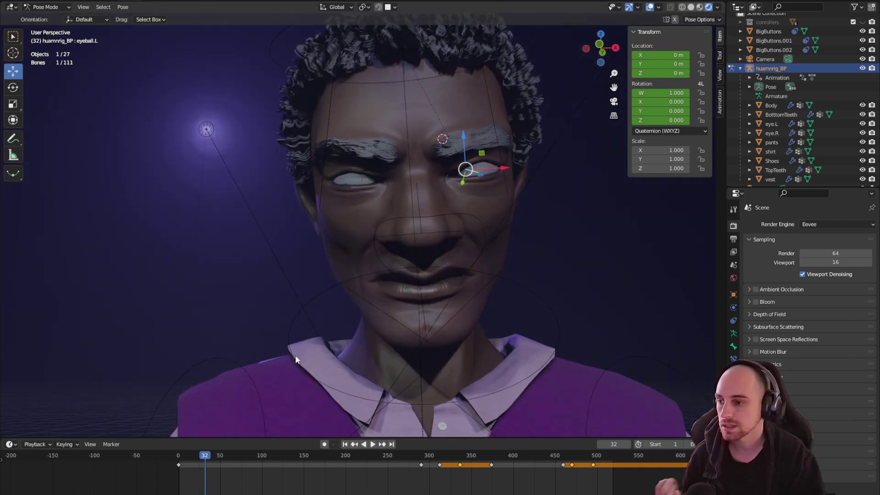
{"action": "middle_click_drag", "start_coordinate": [391, 216], "coordinate": [372, 217]}
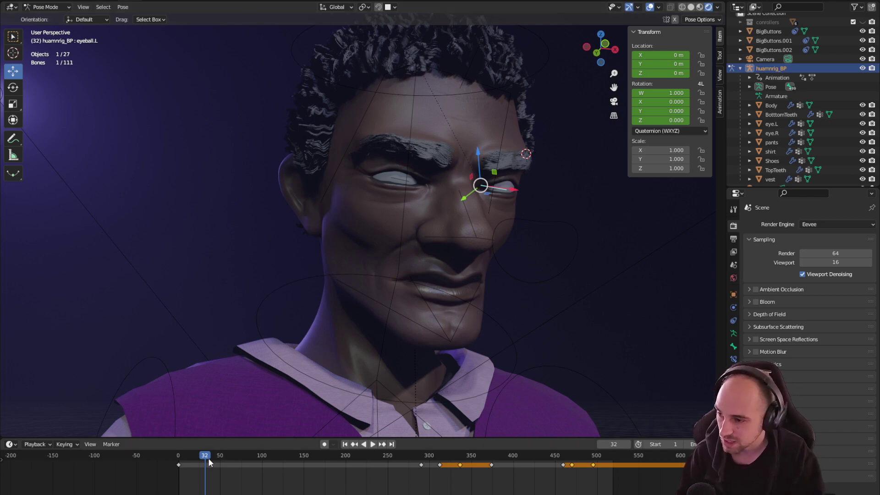
Preview the facial animation by playing it and scrubbing the timeline through frame 186 to frame 228
{"action": "key", "text": "space"}
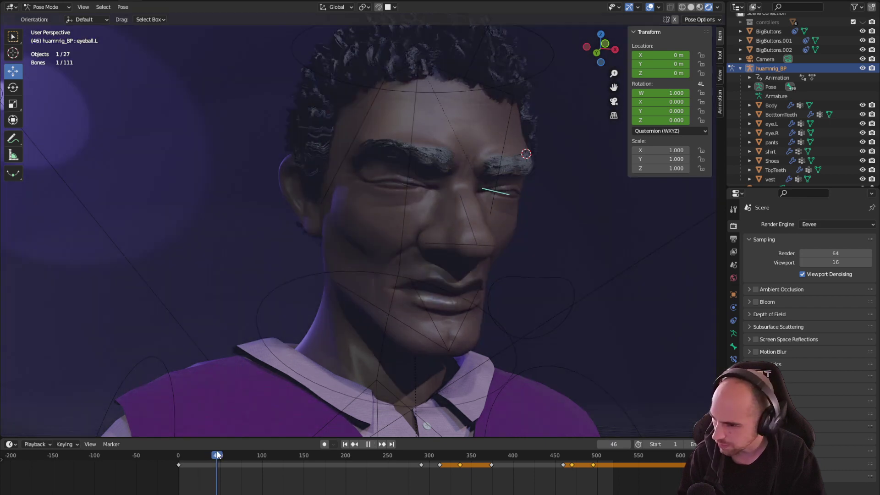
{"action": "left_click_drag", "start_coordinate": [218, 455], "coordinate": [334, 460]}
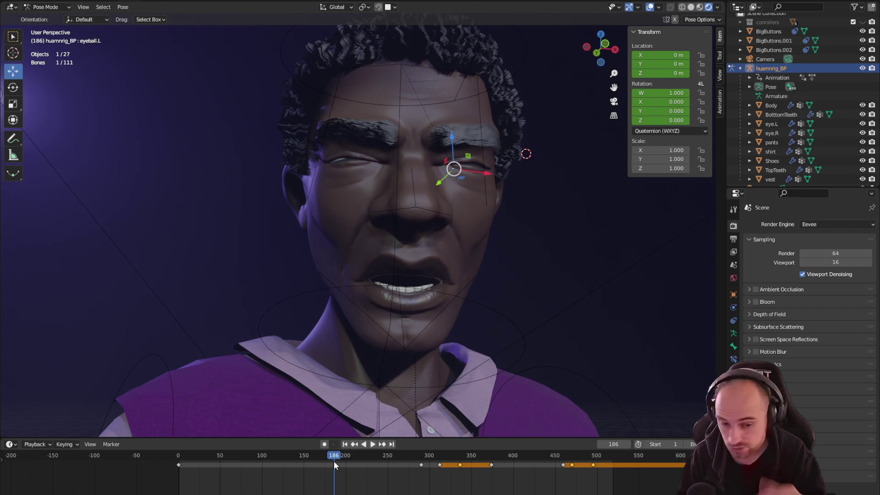
{"action": "key", "text": "space"}
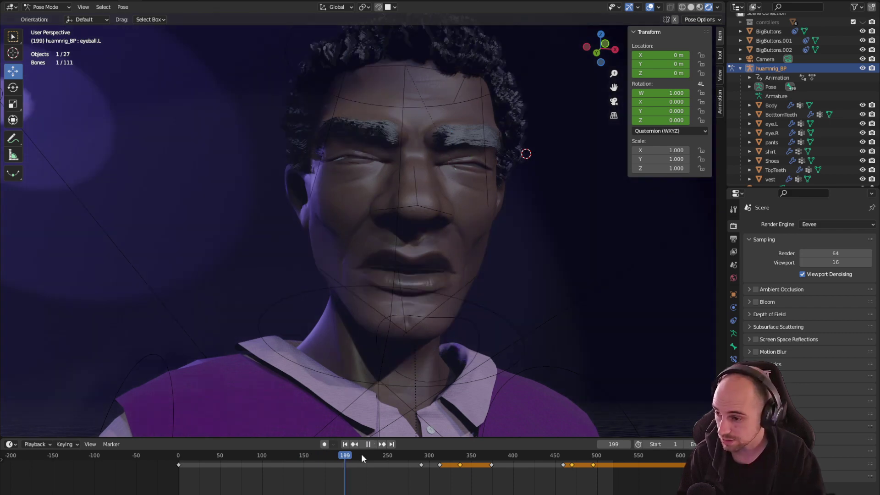
{"action": "left_click_drag", "start_coordinate": [361, 453], "coordinate": [369, 455]}
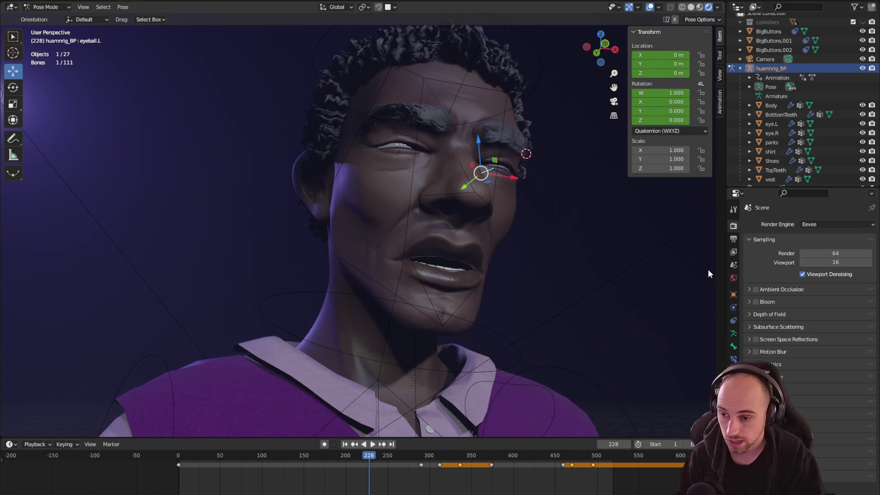
Switch to Object Mode, select the character's Body mesh and make its Basis shape key active
{"action": "left_click", "coordinate": [46, 6]}
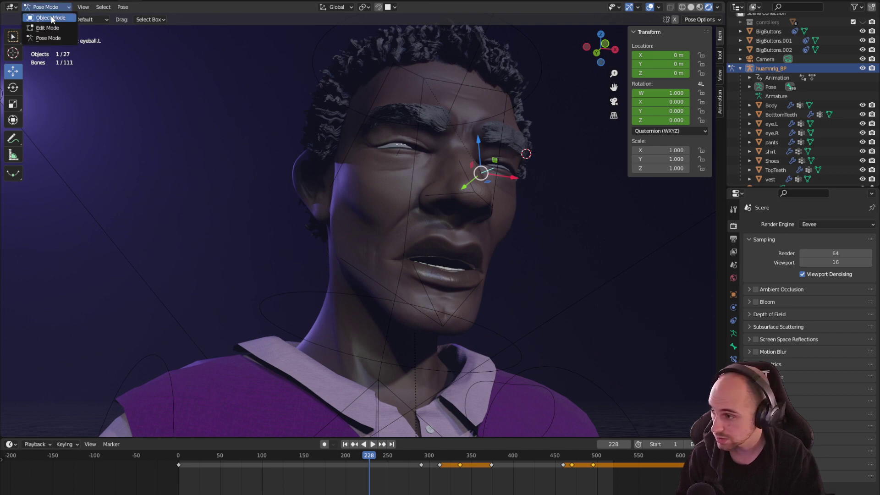
{"action": "left_click", "coordinate": [52, 18]}
{"action": "left_click", "coordinate": [365, 200]}
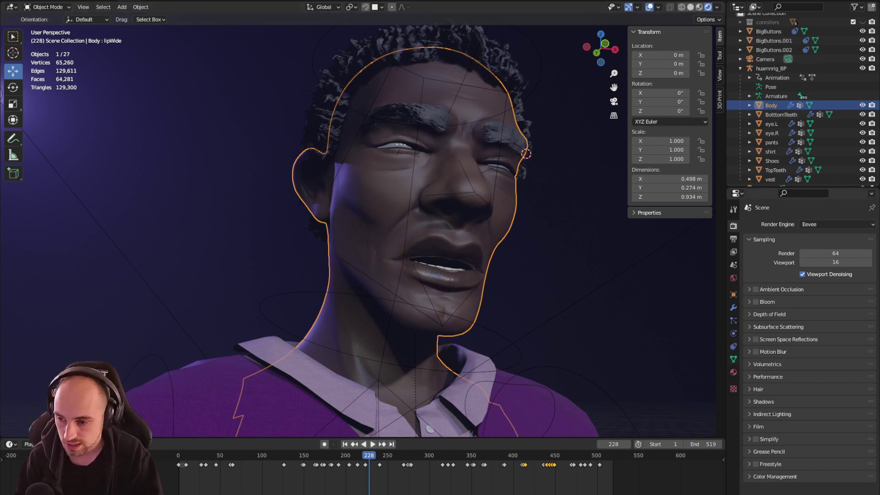
{"action": "left_click", "coordinate": [733, 359]}
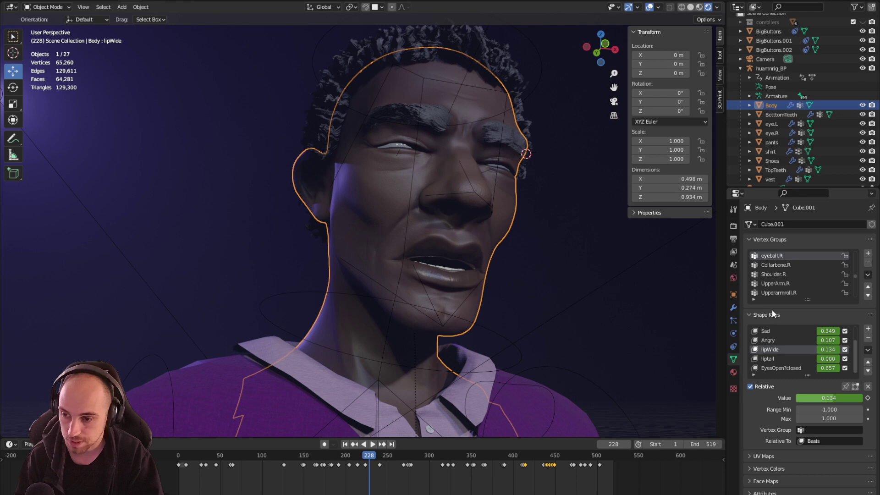
{"action": "scroll", "coordinate": [779, 344], "scroll_direction": "up", "scroll_amount": 2}
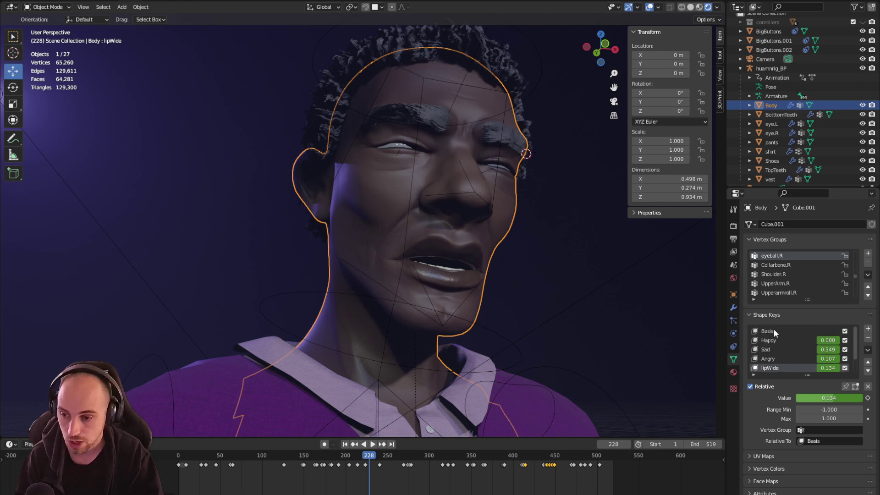
{"action": "left_click", "coordinate": [774, 330]}
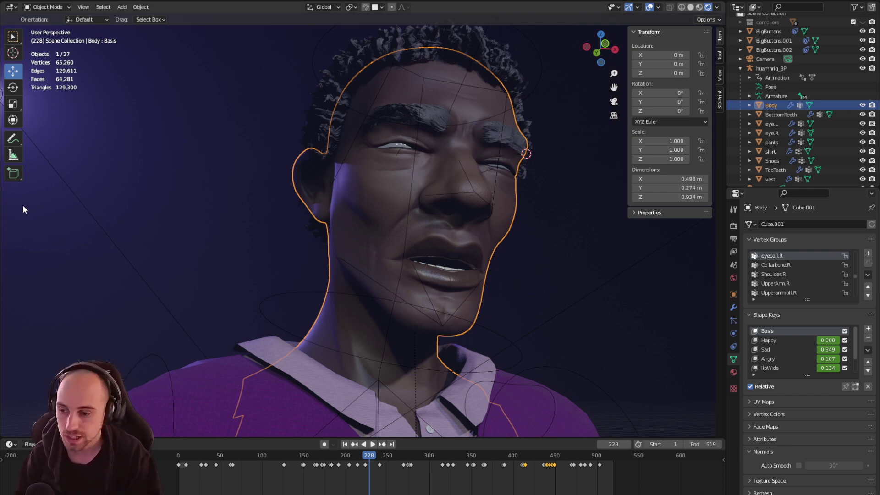
Try the Happy shape key at a value of 1.000, then cancel the change
{"action": "left_click", "coordinate": [777, 340]}
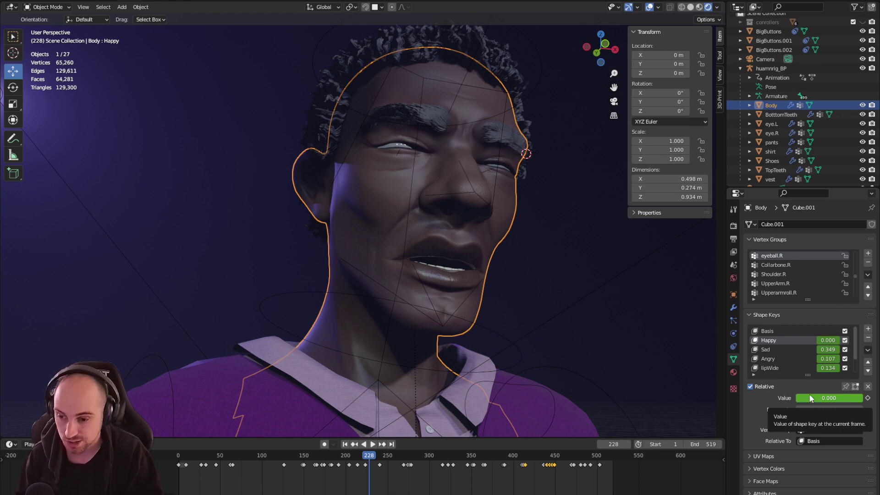
{"action": "left_click_drag", "start_coordinate": [808, 395], "coordinate": [861, 396]}
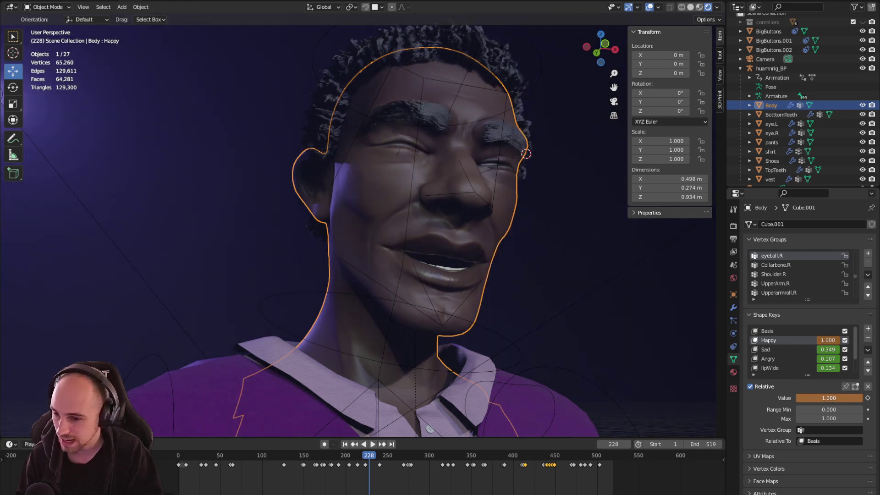
{"action": "key", "text": "Escape"}
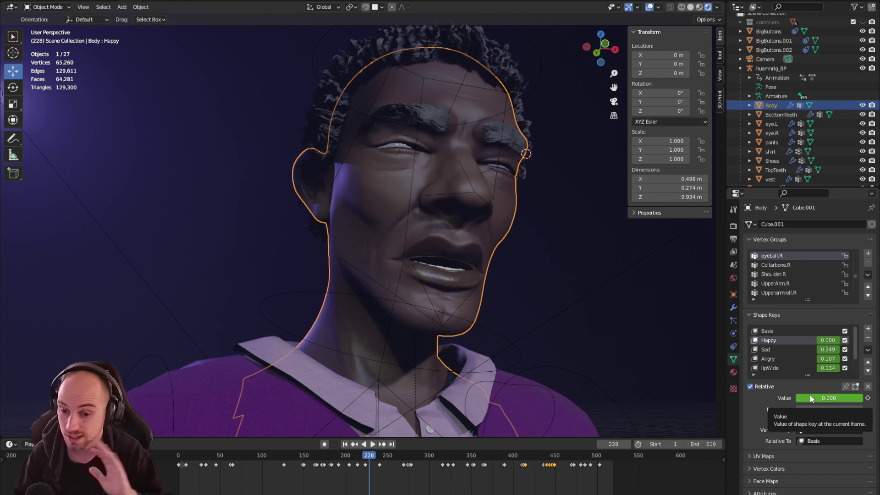
Test the liptall shape key at -1.000 and reset its value to 0
{"action": "scroll", "coordinate": [815, 358], "scroll_direction": "down", "scroll_amount": 2}
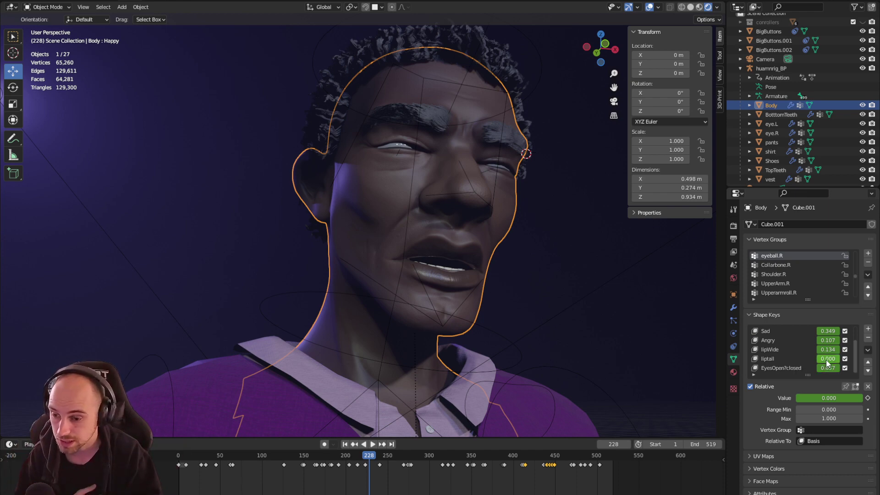
{"action": "left_click_drag", "start_coordinate": [828, 363], "coordinate": [870, 363]}
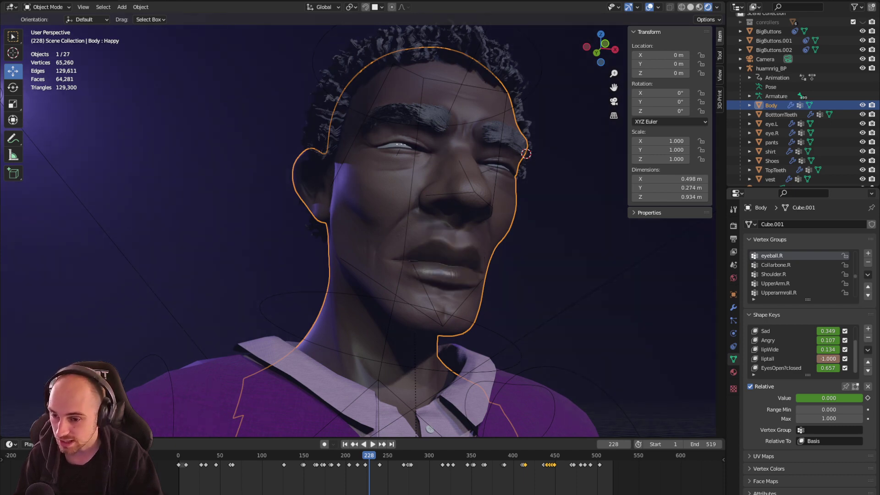
{"action": "left_click", "coordinate": [822, 359]}
{"action": "type", "text": "0"}
{"action": "key", "text": "Return"}
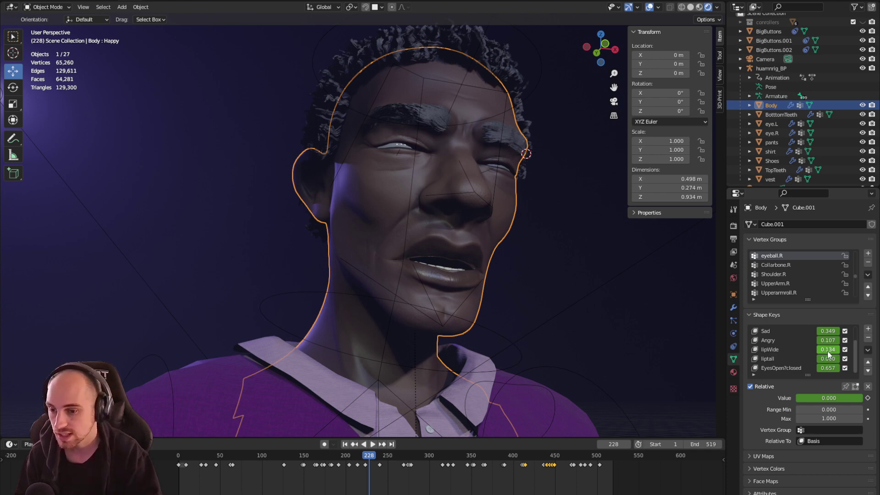
Try lipWide at 1.000 and 0.808, and EyesOpen?closed at -0.200, 1.000 and 0.496
{"action": "left_click_drag", "start_coordinate": [827, 351], "coordinate": [861, 351]}
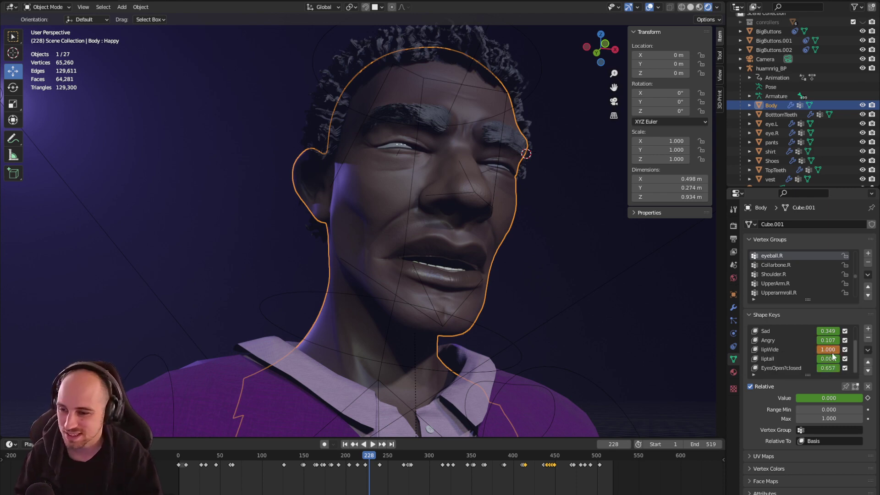
{"action": "left_click_drag", "start_coordinate": [832, 352], "coordinate": [820, 352]}
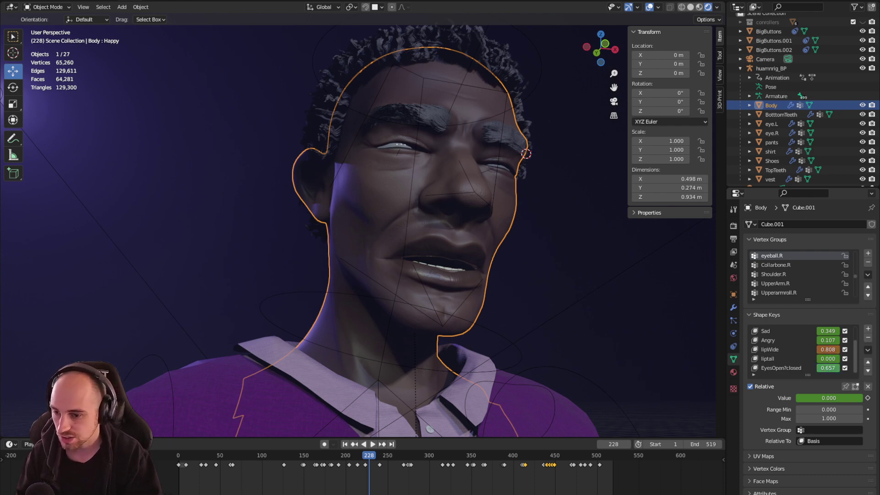
{"action": "left_click_drag", "start_coordinate": [827, 367], "coordinate": [799, 367]}
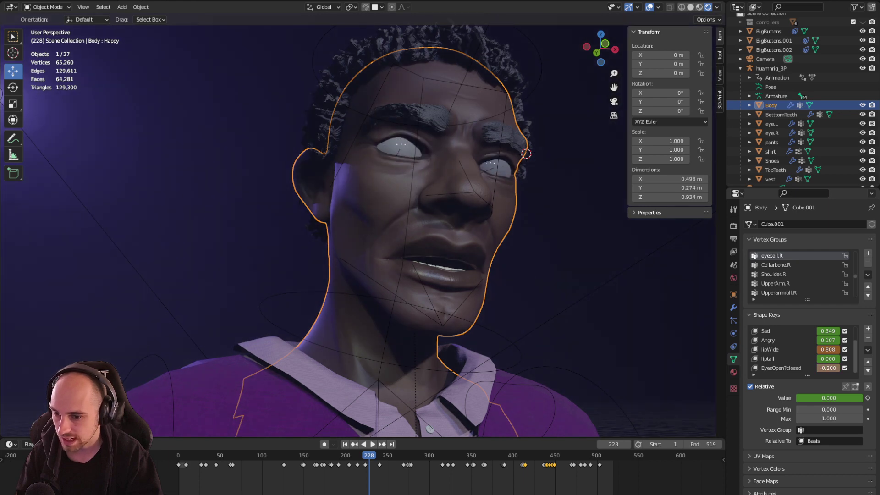
{"action": "left_click_drag", "start_coordinate": [800, 368], "coordinate": [853, 367]}
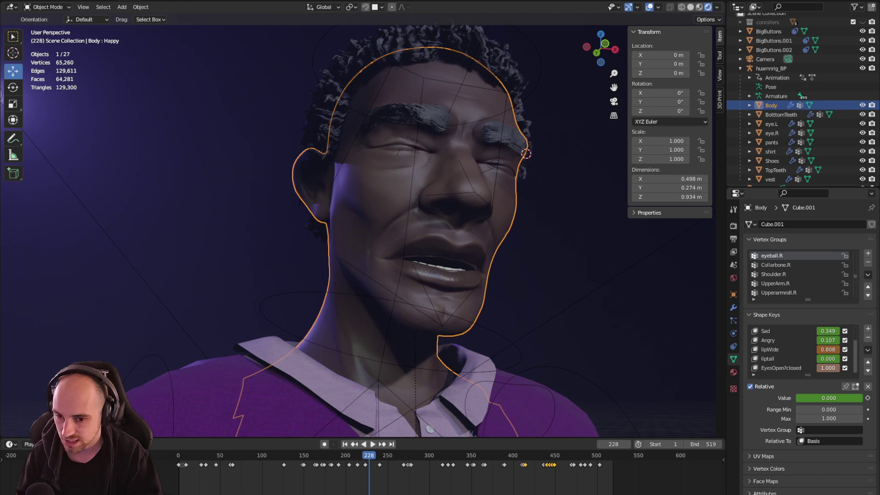
{"action": "mouse_move", "coordinate": [828, 367]}
{"action": "left_mouse_down"}
{"action": "mouse_move", "coordinate": [820, 367]}
{"action": "mouse_move", "coordinate": [833, 357]}
{"action": "left_mouse_up"}
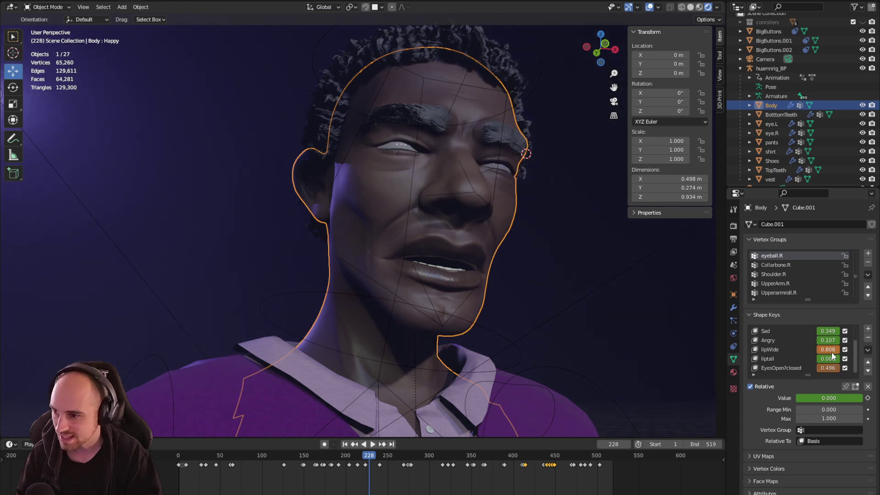
Go to frame 159 and set the Sad shape key to 0.000 and the Angry shape key to 1.000
{"action": "left_click_drag", "start_coordinate": [367, 458], "coordinate": [311, 458]}
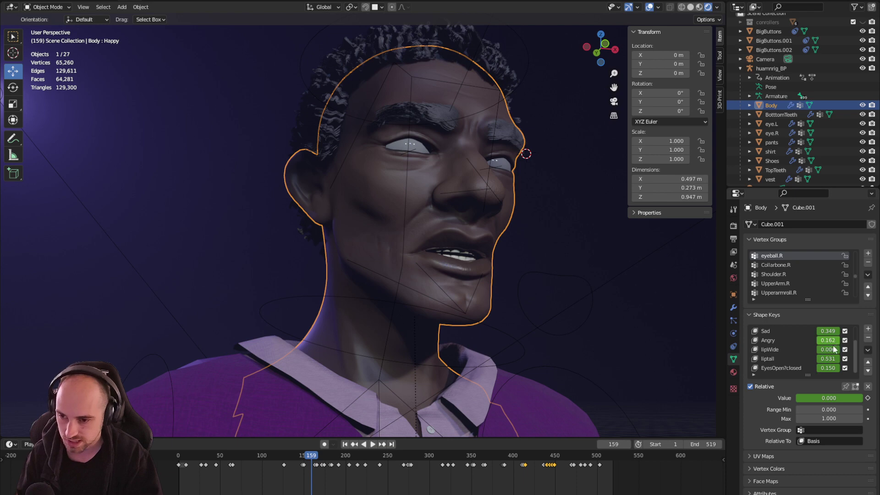
{"action": "scroll", "coordinate": [792, 335], "scroll_direction": "up", "scroll_amount": 2}
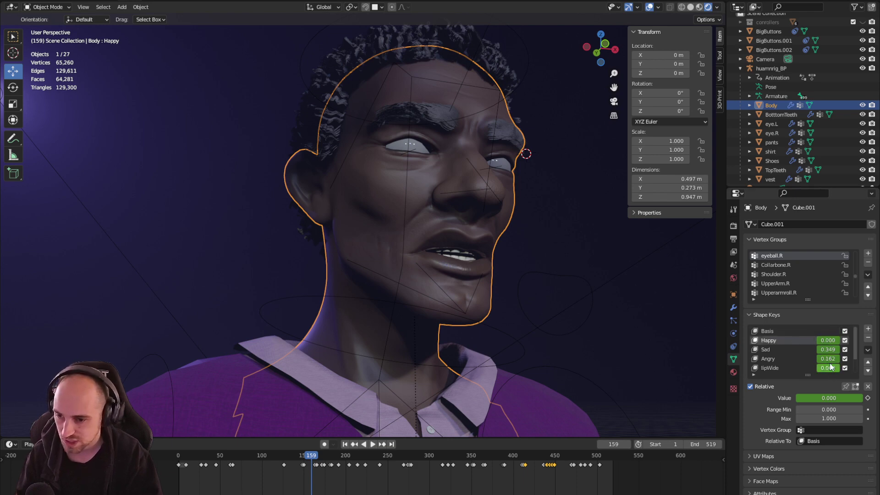
{"action": "left_click_drag", "start_coordinate": [829, 348], "coordinate": [807, 348]}
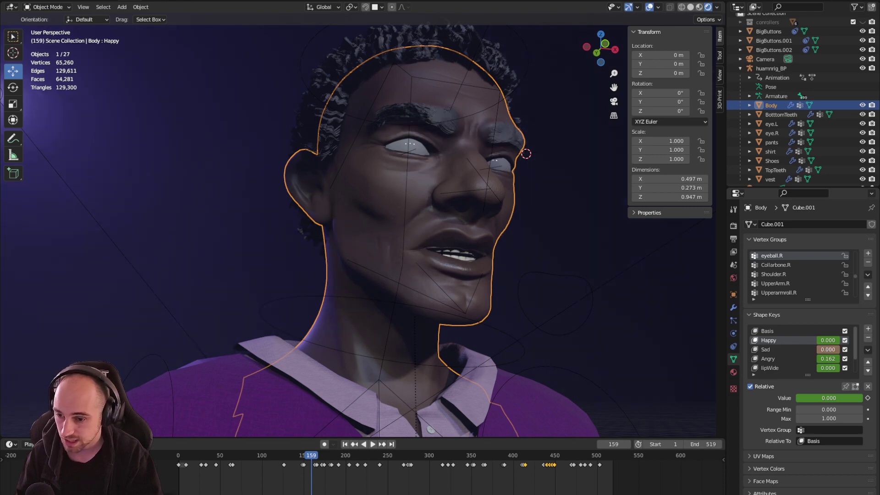
{"action": "double_click", "coordinate": [827, 359]}
{"action": "type", "text": "1"}
{"action": "key", "text": "Return"}
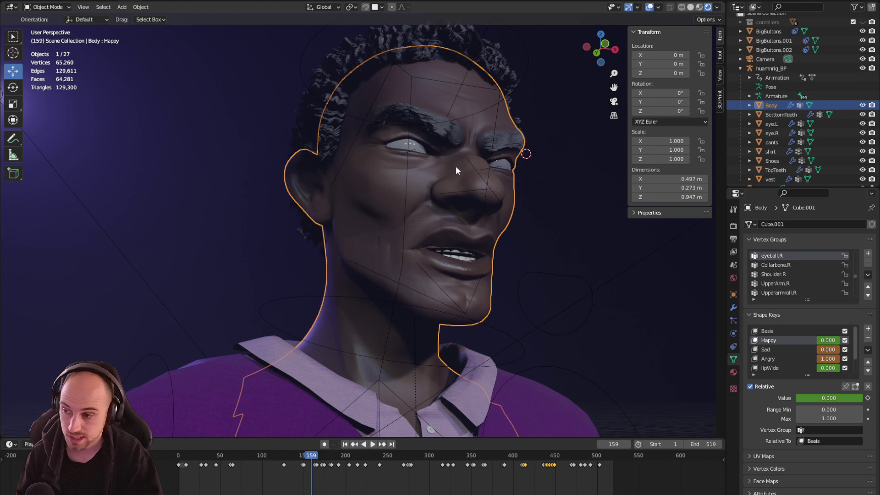
Examine the Happy shape key's face mesh in Edit Mode with an edge above the nose selected and vertices displayed, then return to Object Mode
{"action": "left_click", "coordinate": [46, 7]}
{"action": "left_click", "coordinate": [46, 28]}
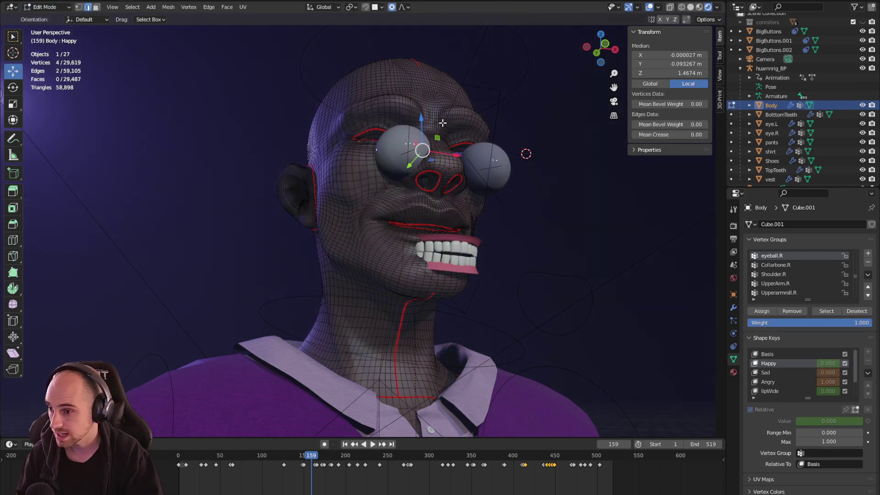
{"action": "scroll", "coordinate": [428, 184], "scroll_direction": "up", "scroll_amount": 5}
{"action": "middle_click_drag", "start_coordinate": [412, 174], "coordinate": [428, 183]}
{"action": "scroll", "coordinate": [428, 183], "scroll_direction": "down", "scroll_amount": 3}
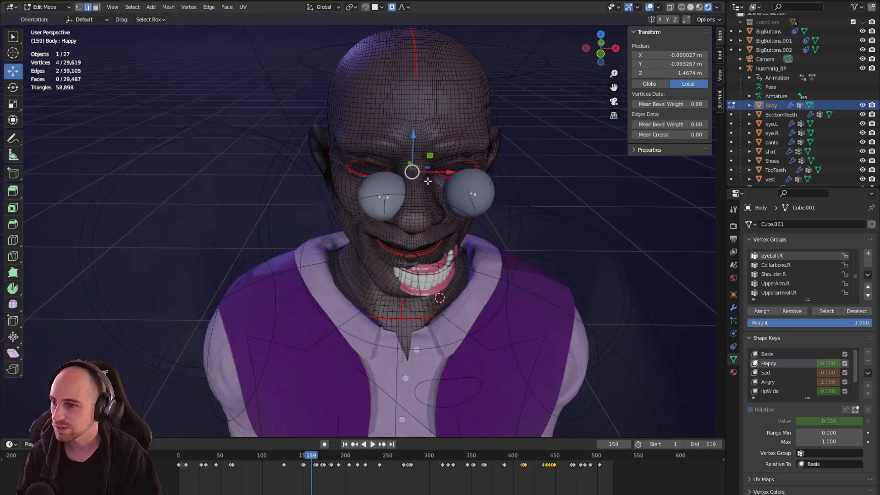
{"action": "scroll", "coordinate": [435, 179], "scroll_direction": "up", "scroll_amount": 2}
{"action": "scroll", "coordinate": [440, 176], "scroll_direction": "down", "scroll_amount": 2}
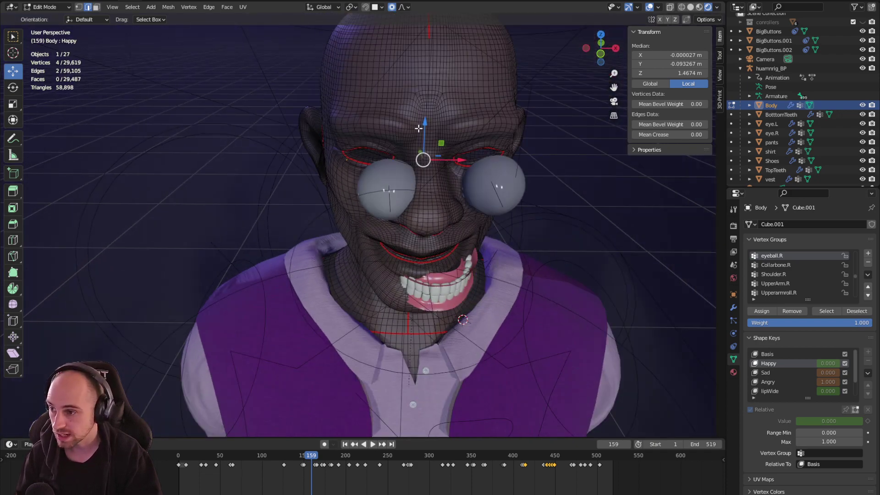
{"action": "left_click", "coordinate": [418, 129]}
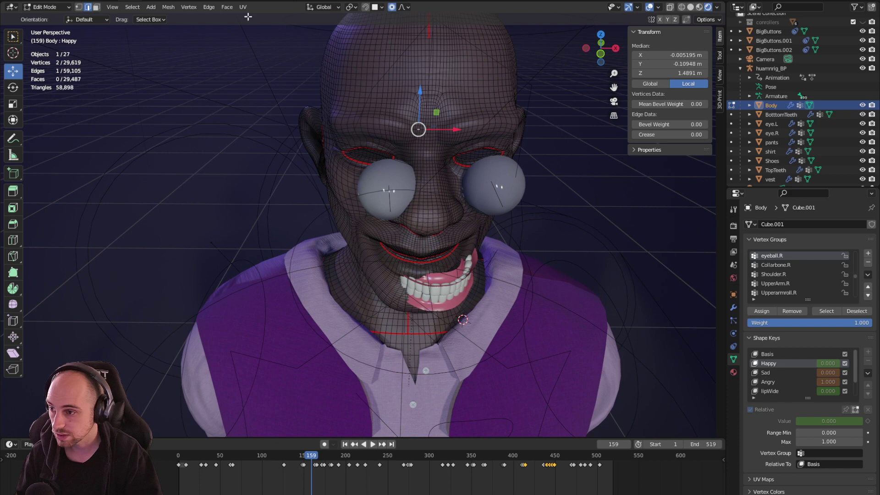
{"action": "left_click", "coordinate": [79, 7]}
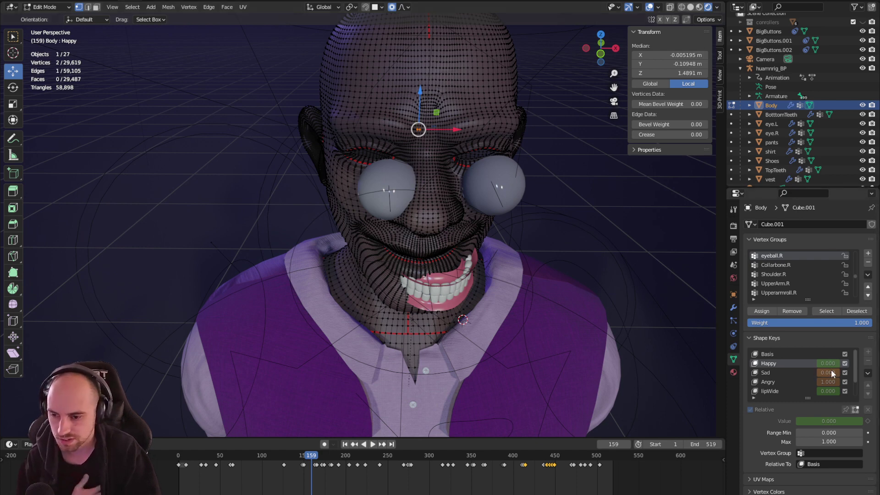
{"action": "left_click", "coordinate": [49, 7]}
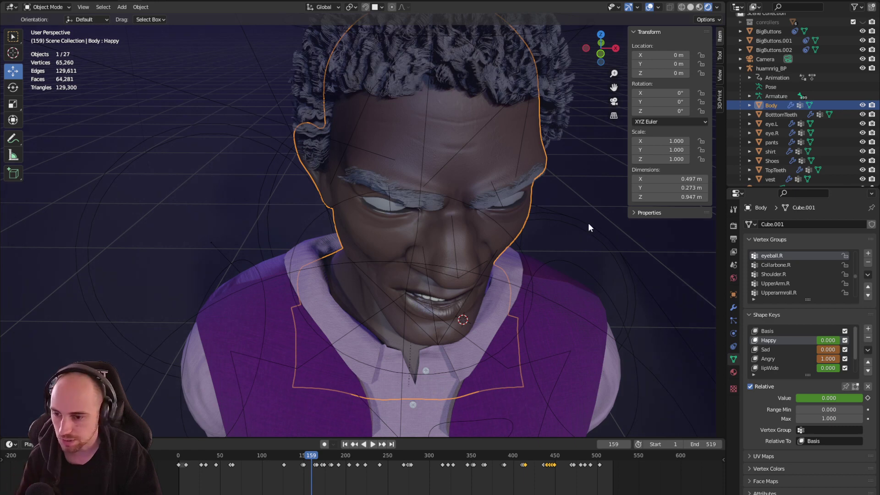
Add a new shape key to the Body mesh and name it raisedeyebrow
{"action": "scroll", "coordinate": [793, 336], "scroll_direction": "down", "scroll_amount": 2}
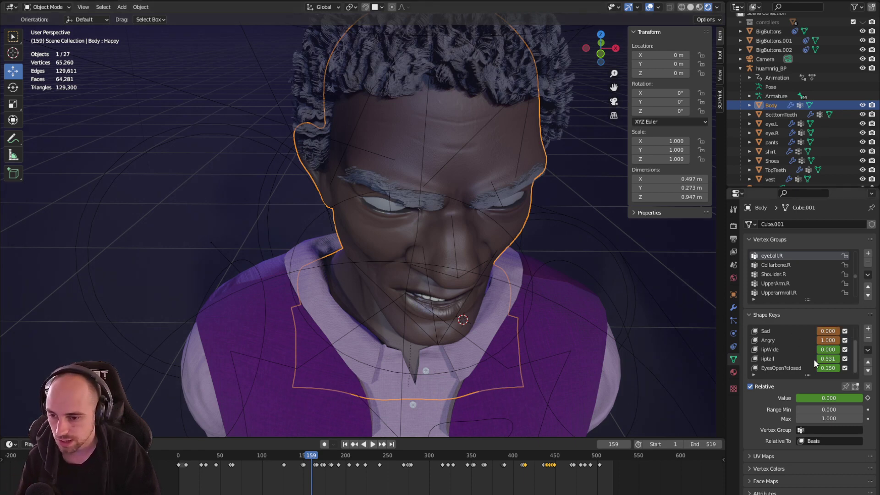
{"action": "scroll", "coordinate": [814, 359], "scroll_direction": "up", "scroll_amount": 2}
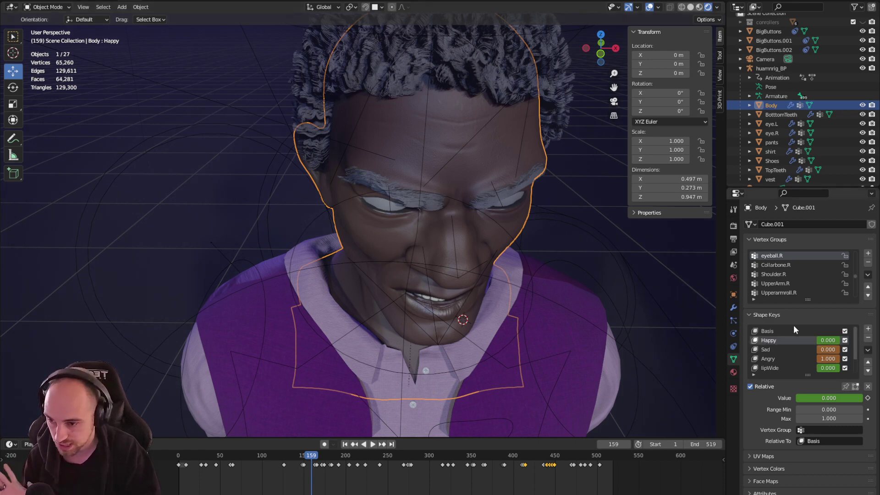
{"action": "left_click_drag", "start_coordinate": [851, 344], "coordinate": [858, 359]}
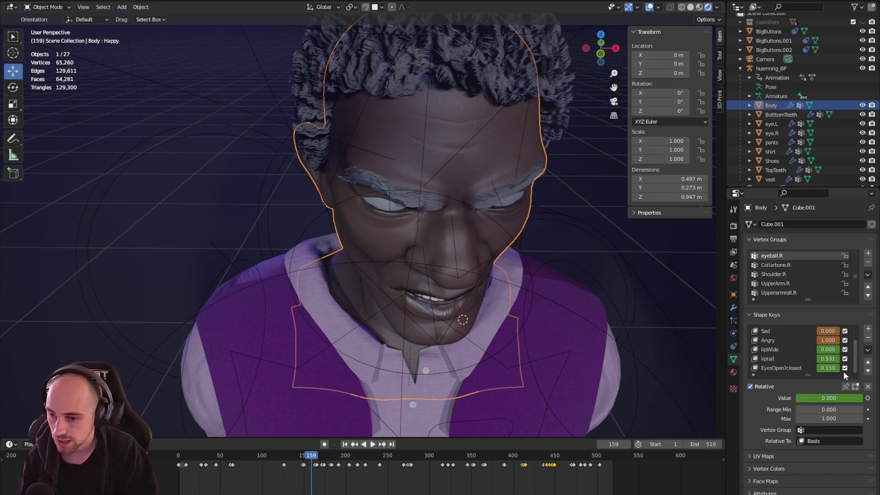
{"action": "left_click", "coordinate": [868, 329]}
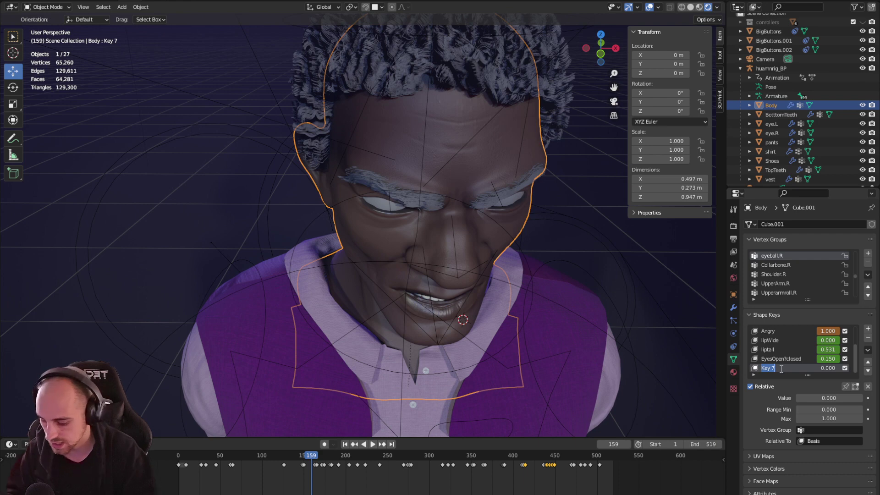
{"action": "type", "text": "rais"}
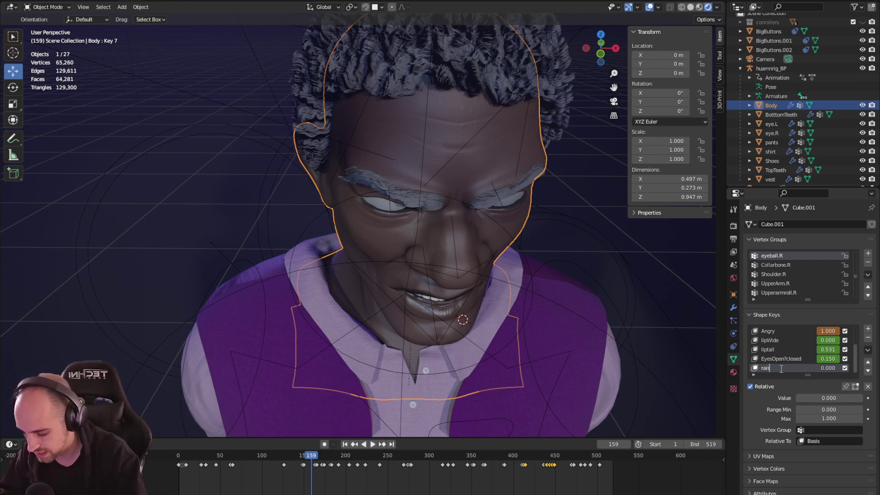
{"action": "type", "text": "edey"}
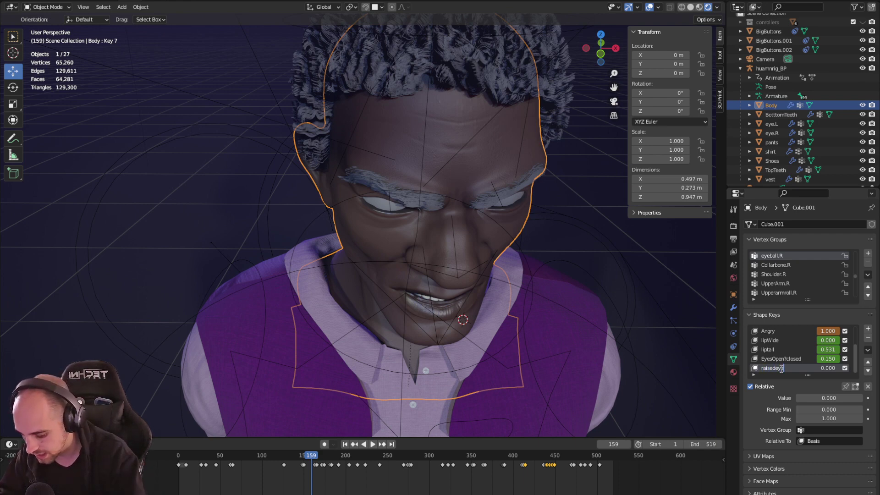
{"action": "type", "text": "ebrow"}
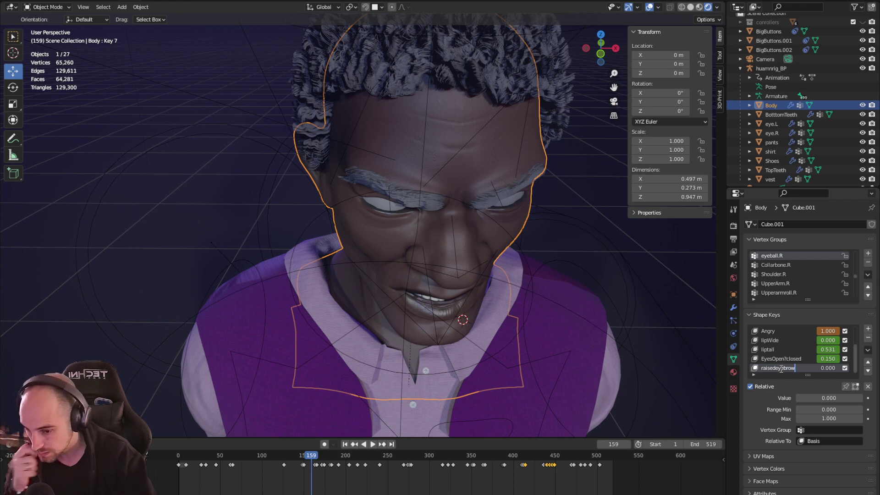
{"action": "key", "text": "Return"}
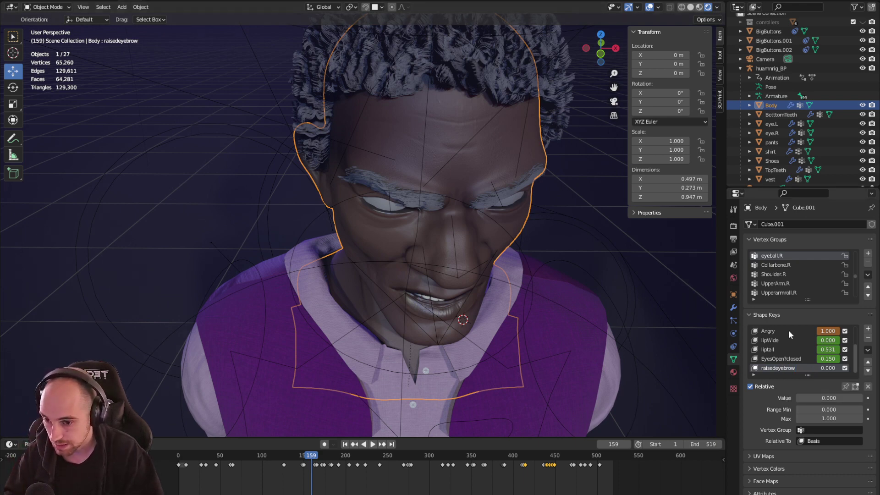
Open the Body mesh in Edit Mode with the raisedeyebrow shape key active
{"action": "left_click", "coordinate": [810, 369]}
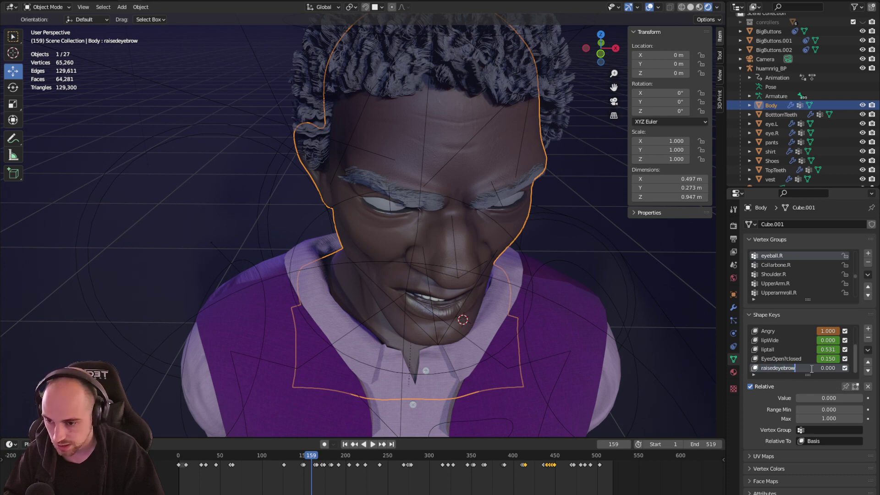
{"action": "left_click", "coordinate": [45, 8]}
{"action": "left_click", "coordinate": [46, 29]}
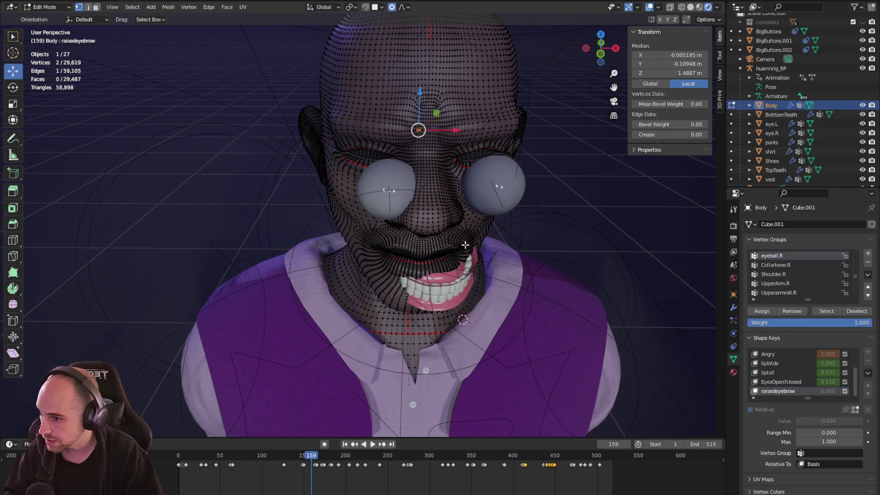
{"action": "scroll", "coordinate": [393, 126], "scroll_direction": "down", "scroll_amount": 2}
{"action": "middle_click_drag", "start_coordinate": [393, 125], "coordinate": [349, 218]}
{"action": "scroll", "coordinate": [370, 96], "scroll_direction": "up", "scroll_amount": 4}
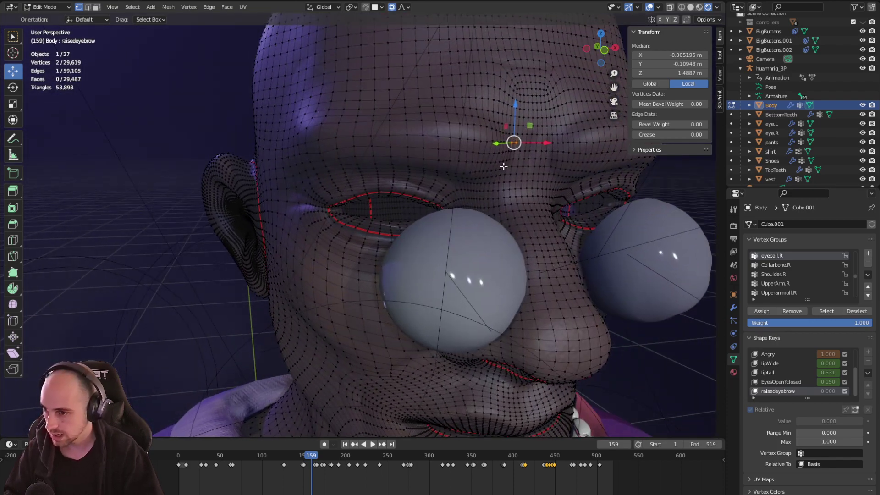
Select a vertex at the inner end of the character's right eyebrow and pull it outward and upward with proportional editing
{"action": "left_click", "coordinate": [486, 146]}
{"action": "left_click", "coordinate": [474, 152]}
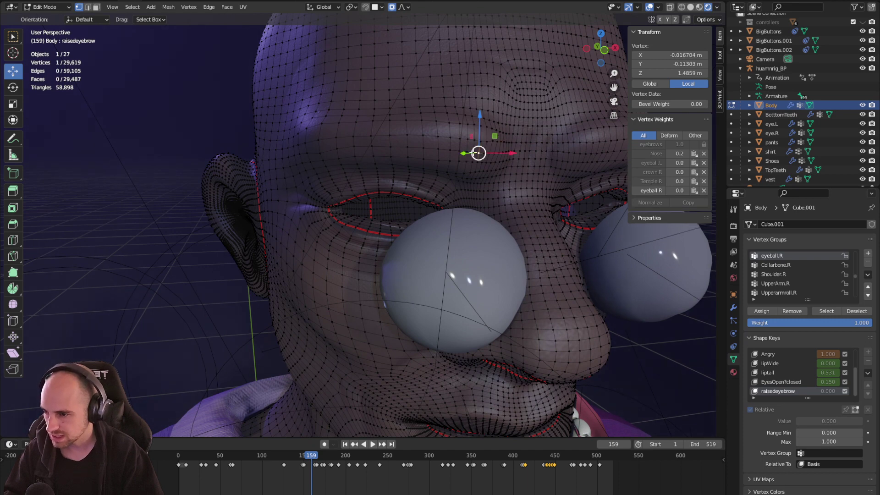
{"action": "key", "text": "g"}
{"action": "left_click", "coordinate": [458, 150]}
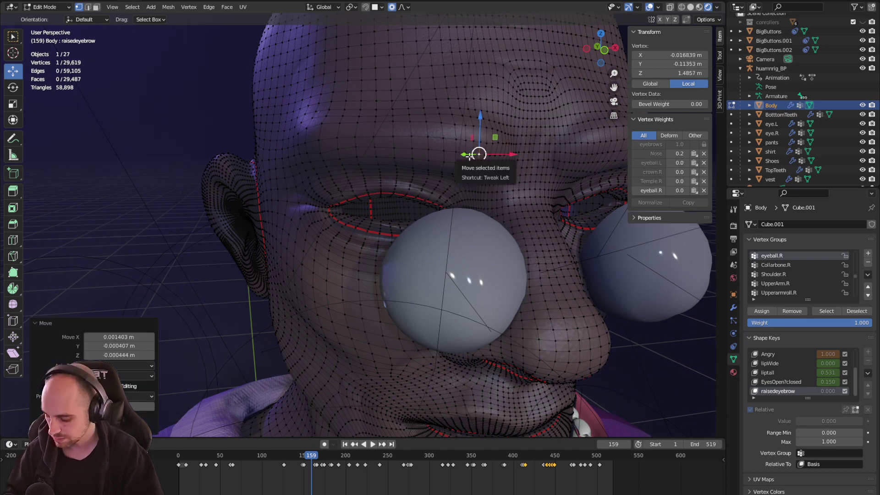
{"action": "left_click_drag", "start_coordinate": [470, 155], "coordinate": [449, 152]}
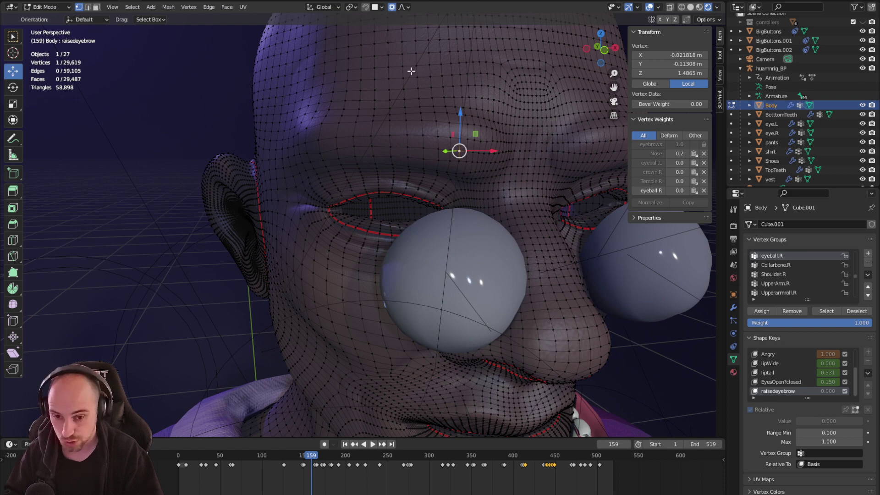
{"action": "left_click", "coordinate": [402, 7]}
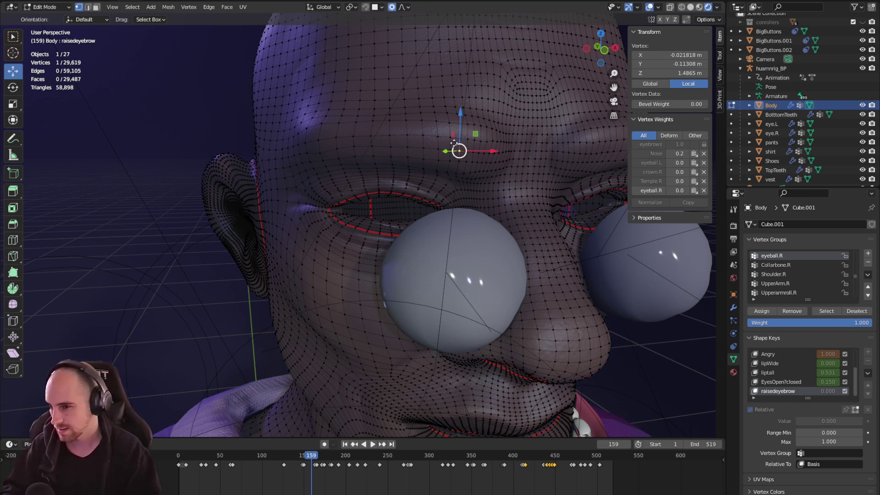
{"action": "left_click_drag", "start_coordinate": [459, 147], "coordinate": [453, 129]}
{"action": "scroll", "coordinate": [449, 120], "scroll_direction": "up", "scroll_amount": 4}
Raise the middle and outer parts of the right brow by moving one vertex in each slightly upward with proportional editing
{"action": "left_click", "coordinate": [402, 133]}
{"action": "left_click", "coordinate": [386, 137]}
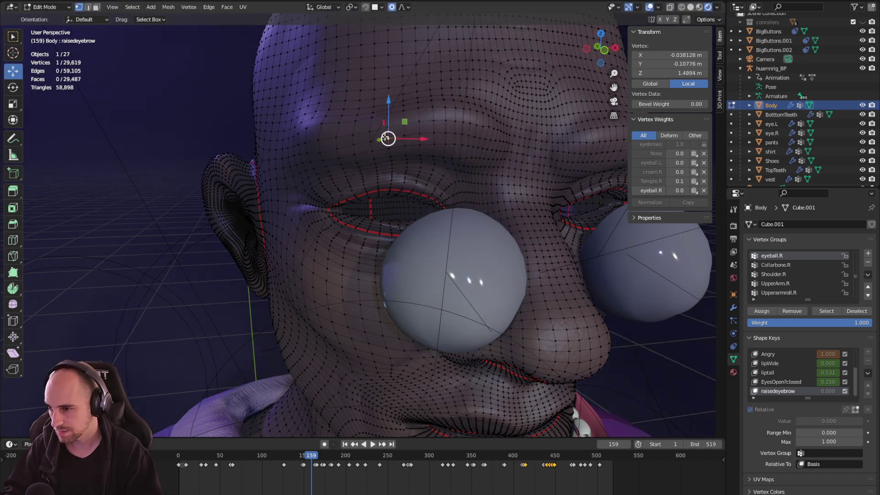
{"action": "left_click_drag", "start_coordinate": [387, 138], "coordinate": [387, 130]}
{"action": "left_click", "coordinate": [352, 147]}
{"action": "left_click", "coordinate": [334, 147]}
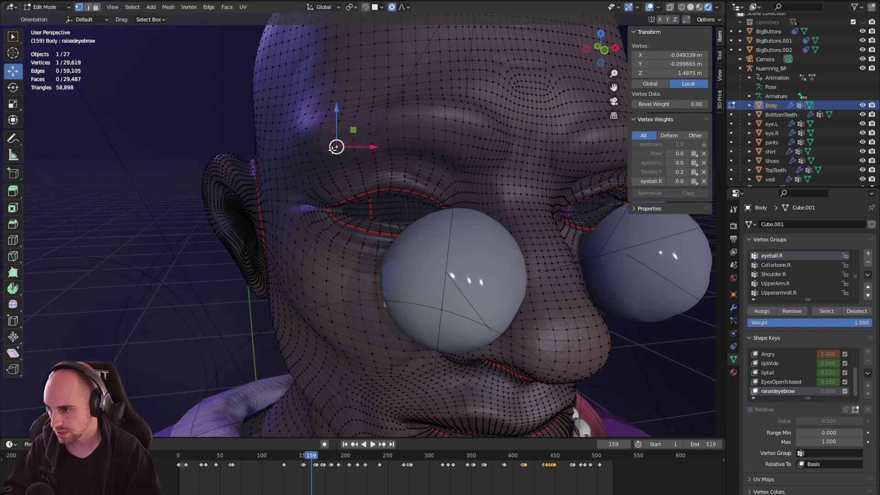
{"action": "left_click_drag", "start_coordinate": [333, 147], "coordinate": [335, 136]}
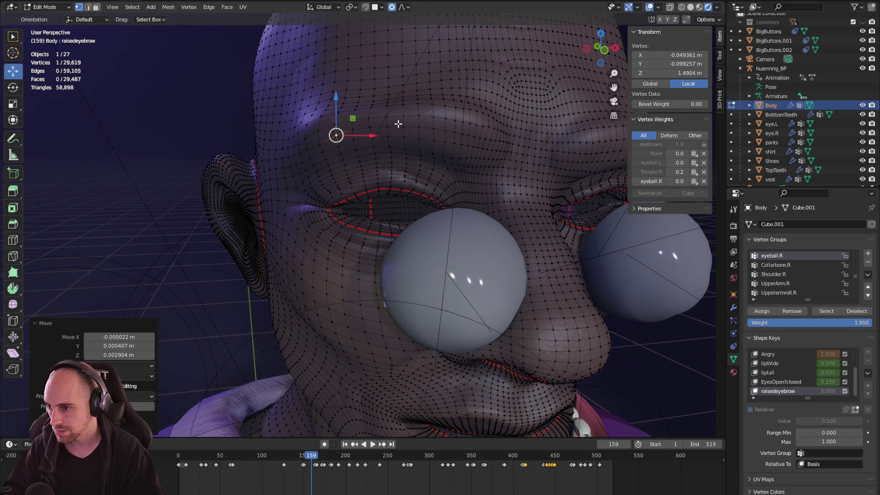
Lift one vertex above the middle of the right brow about 0.0019 m and one near its inner end about 0.0028 m
{"action": "left_click", "coordinate": [399, 123]}
{"action": "left_click_drag", "start_coordinate": [399, 122], "coordinate": [400, 115]}
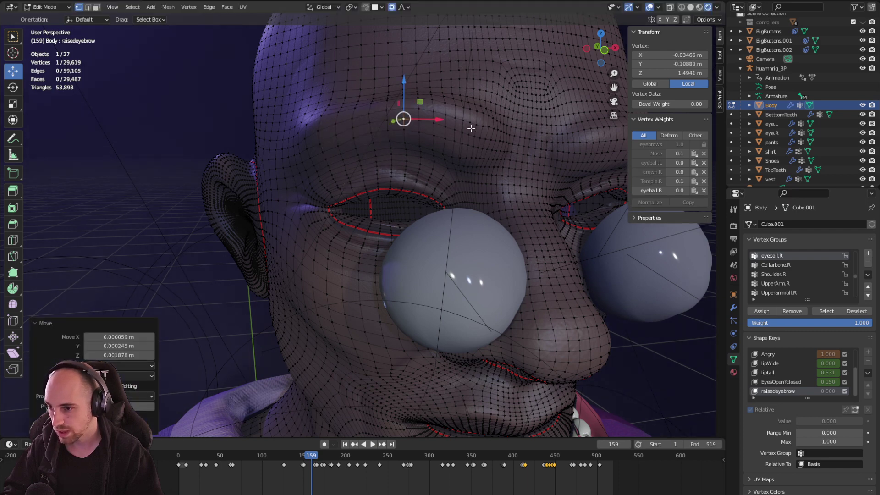
{"action": "left_click", "coordinate": [481, 130]}
{"action": "left_click_drag", "start_coordinate": [481, 130], "coordinate": [481, 126]}
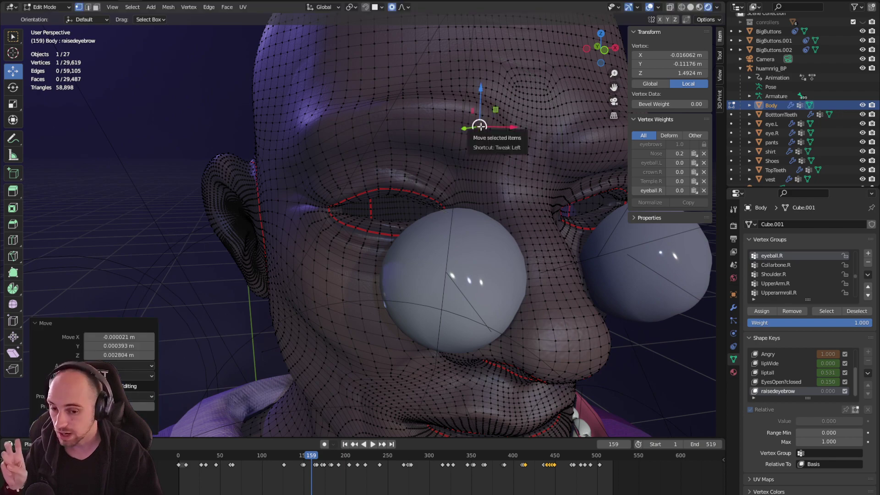
Return to Object Mode and set the raisedeyebrow shape key's value to 1.000 to test the expression
{"action": "scroll", "coordinate": [480, 126], "scroll_direction": "down", "scroll_amount": 4}
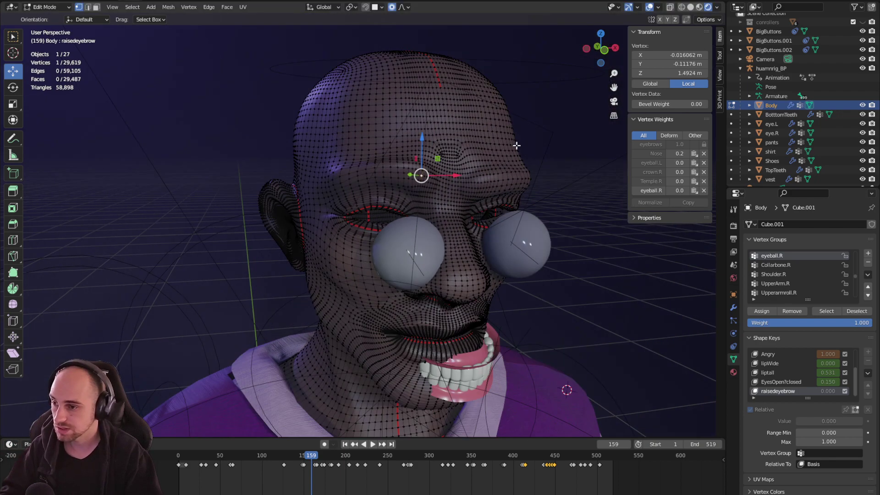
{"action": "middle_click_drag", "start_coordinate": [518, 145], "coordinate": [522, 142]}
{"action": "scroll", "coordinate": [521, 142], "scroll_direction": "up", "scroll_amount": 2}
{"action": "scroll", "coordinate": [521, 142], "scroll_direction": "down", "scroll_amount": 2}
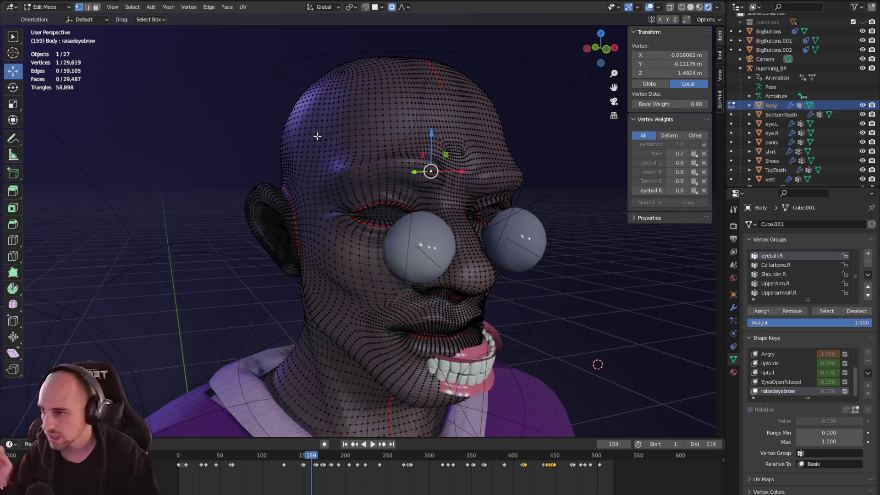
{"action": "left_click", "coordinate": [58, 9]}
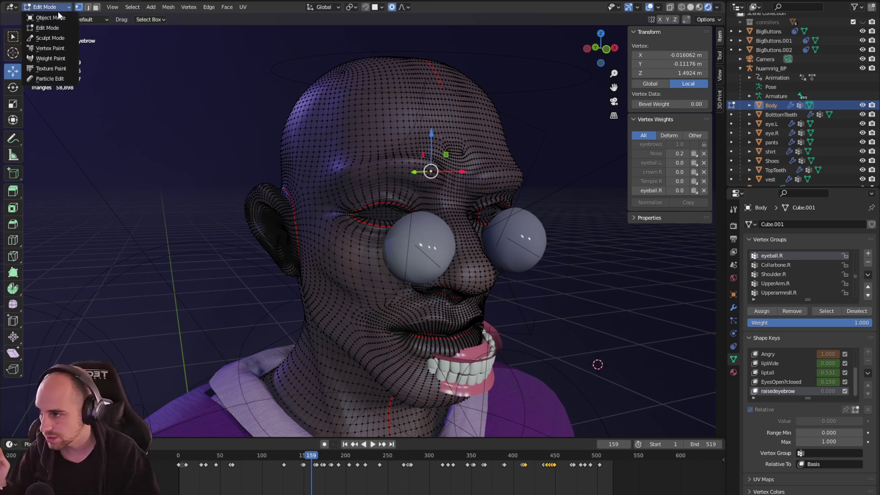
{"action": "left_click", "coordinate": [57, 18]}
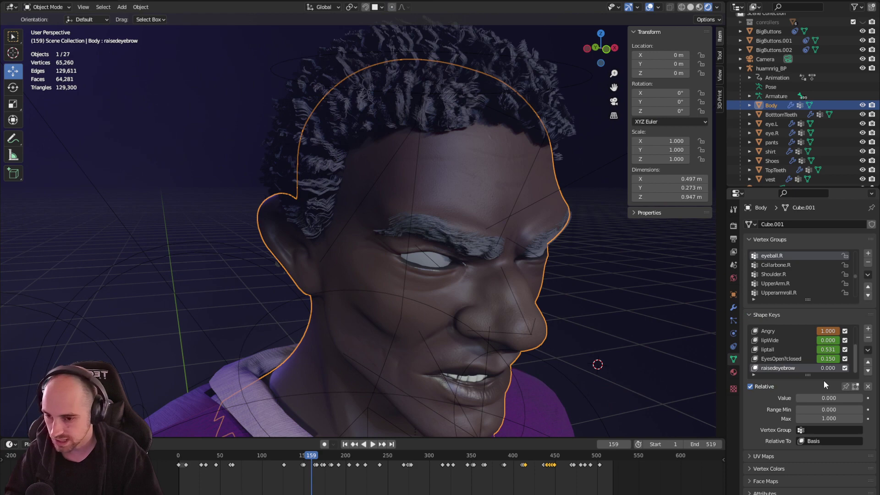
{"action": "middle_click_drag", "start_coordinate": [533, 353], "coordinate": [508, 330]}
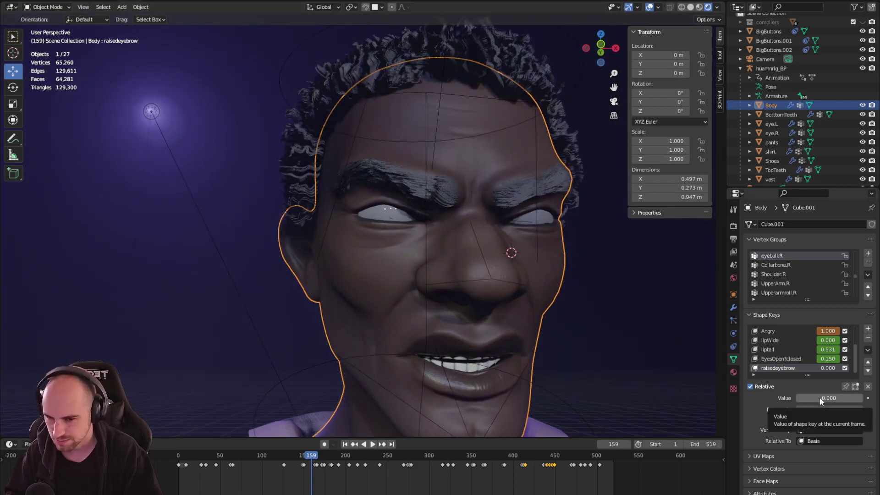
{"action": "left_click_drag", "start_coordinate": [820, 397], "coordinate": [871, 397]}
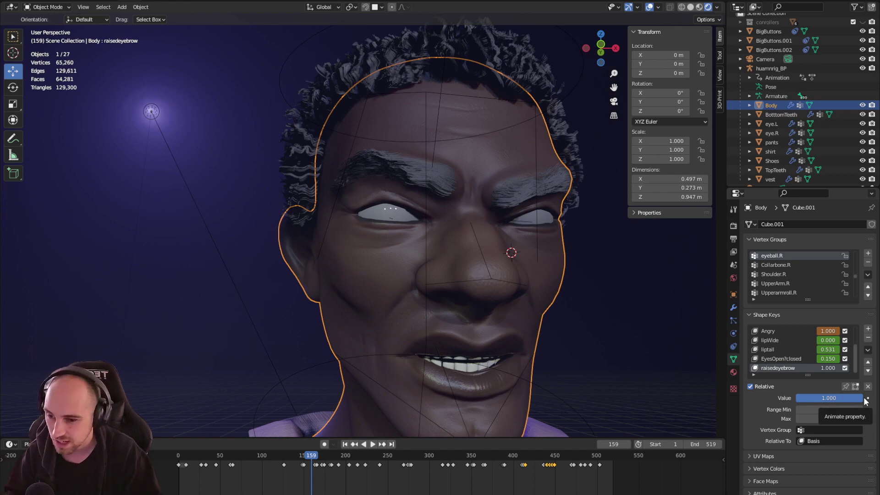
Set the raisedeyebrow shape key's Range Min to -1.000 and try its value at -1.000 and -0.007
{"action": "left_click", "coordinate": [840, 409]}
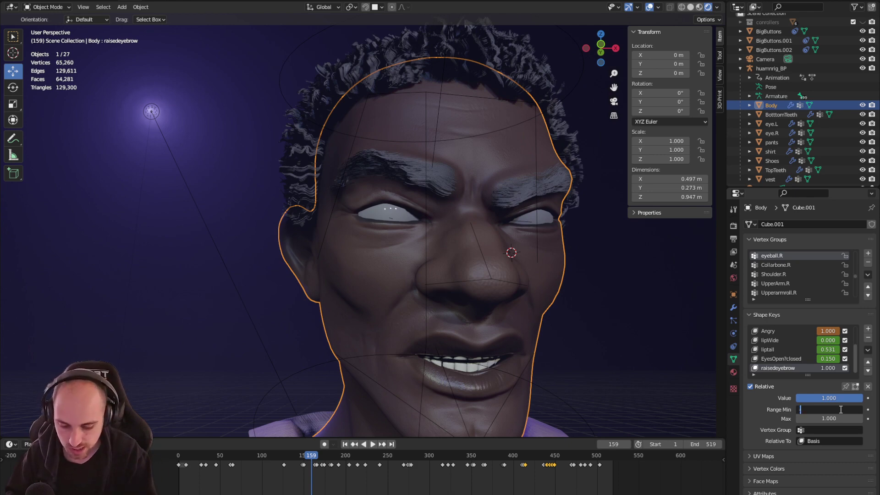
{"action": "type", "text": "-1"}
{"action": "key", "text": "Return"}
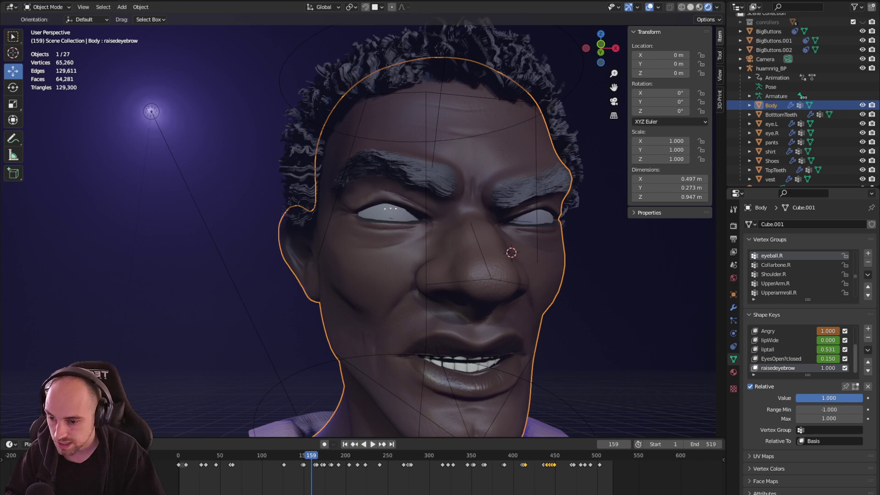
{"action": "left_click_drag", "start_coordinate": [829, 398], "coordinate": [798, 398]}
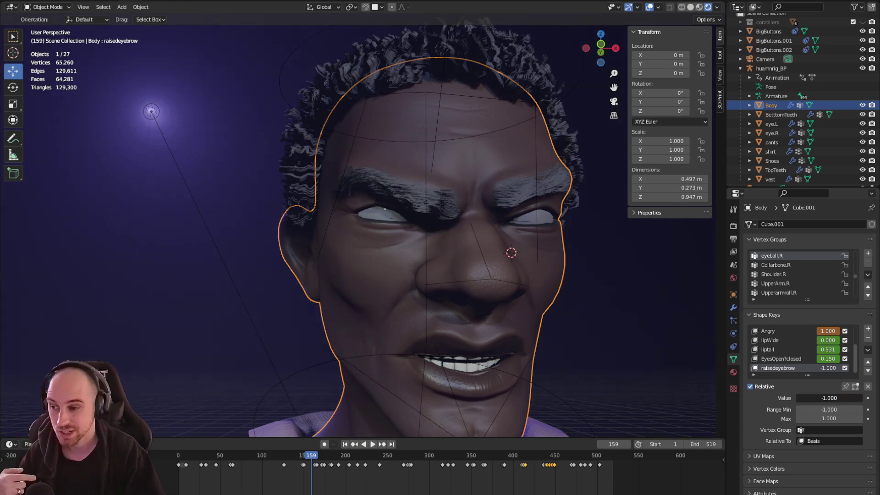
{"action": "left_click_drag", "start_coordinate": [797, 398], "coordinate": [829, 397]}
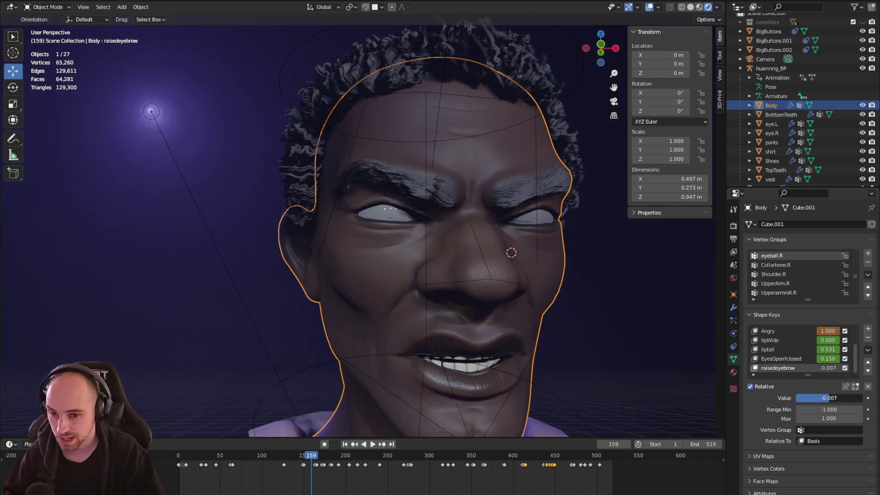
Restore the raisedeyebrow shape key's Range Min to 0.000
{"action": "left_click", "coordinate": [830, 410]}
{"action": "type", "text": "0"}
{"action": "key", "text": "Return"}
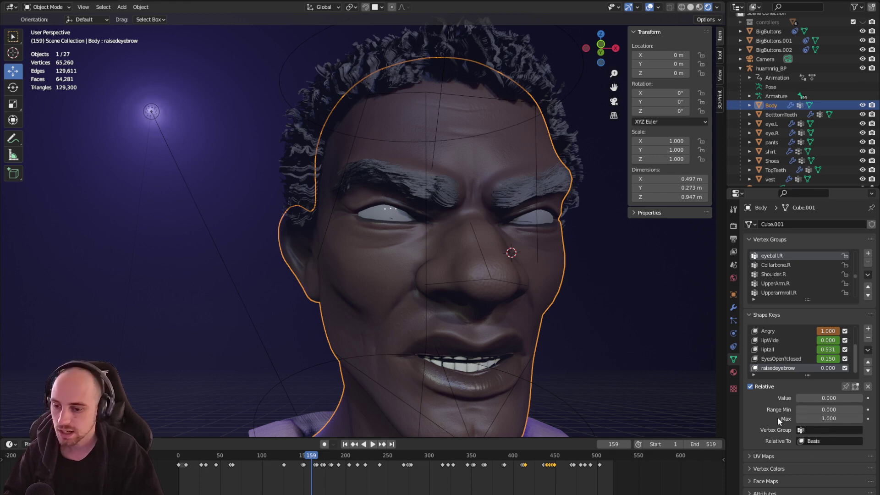
Set the raisedeyebrow shape key's Range Max to 3.000, try its value at 3.000, and return the value to 0.000
{"action": "left_click", "coordinate": [830, 420]}
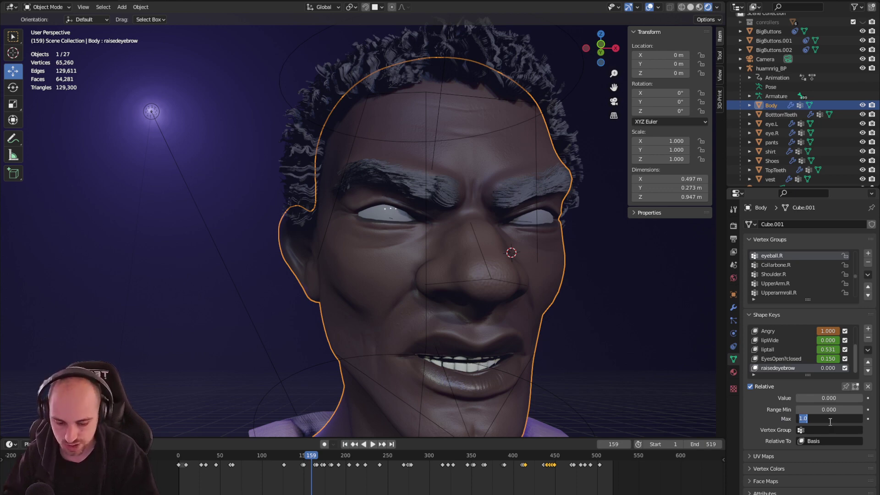
{"action": "key", "text": "Return"}
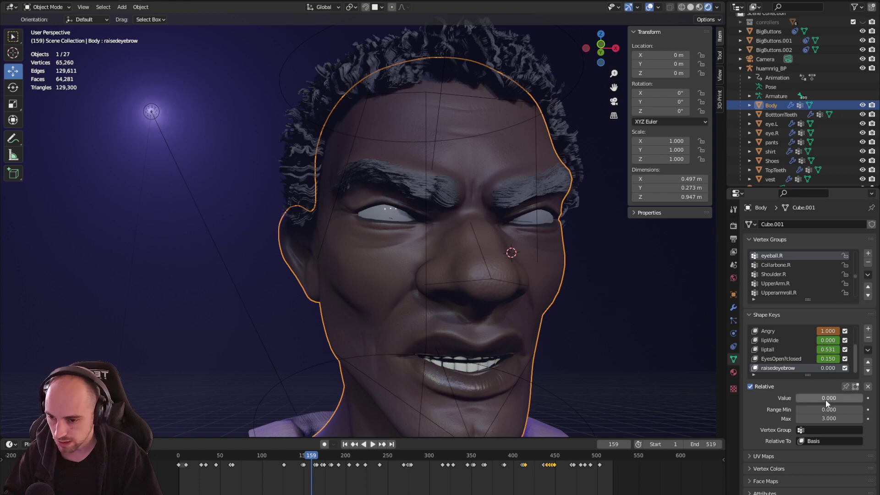
{"action": "left_click_drag", "start_coordinate": [826, 400], "coordinate": [878, 398]}
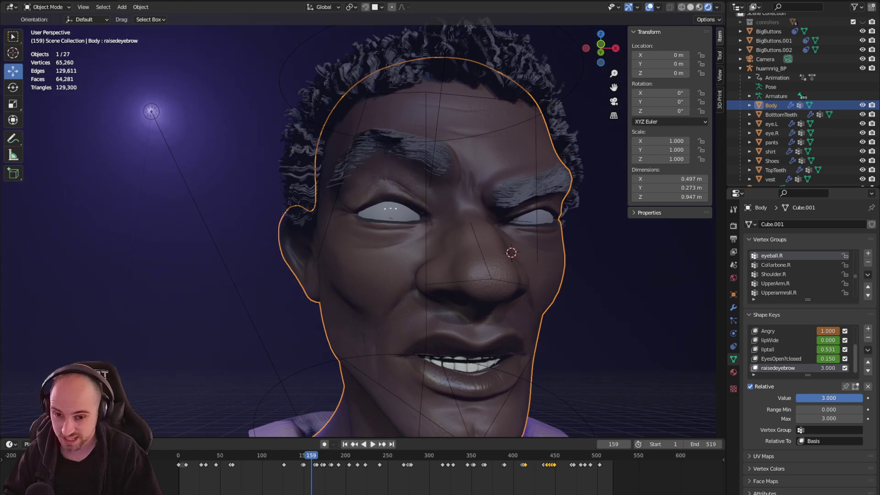
{"action": "left_click_drag", "start_coordinate": [878, 398], "coordinate": [796, 397]}
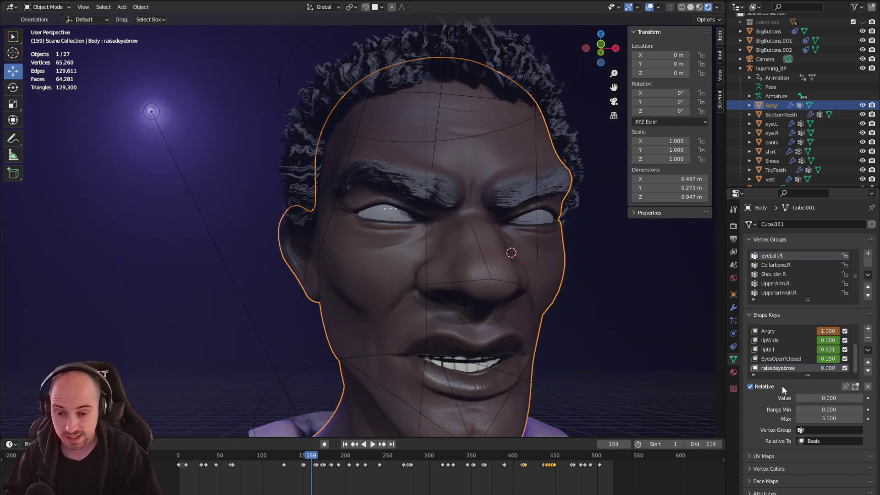